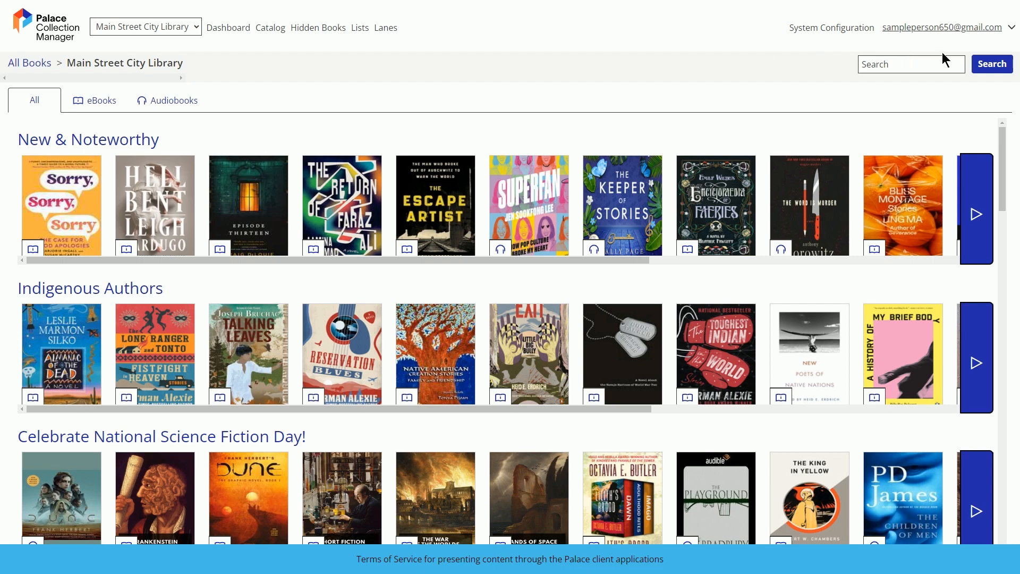
View the account options for the signed-in administrator and check the library selector.
left_click(994, 29)
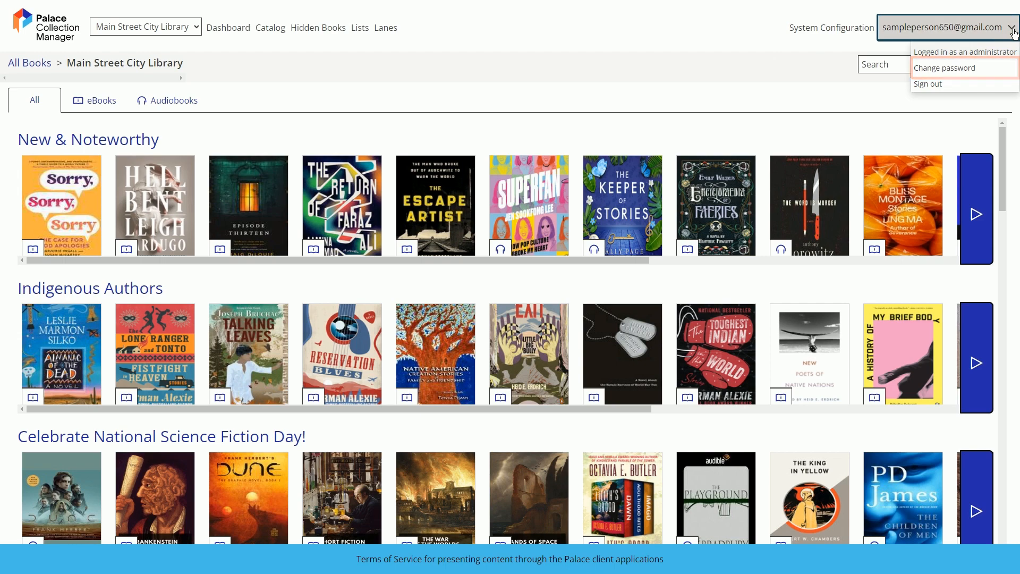
left_click(1013, 29)
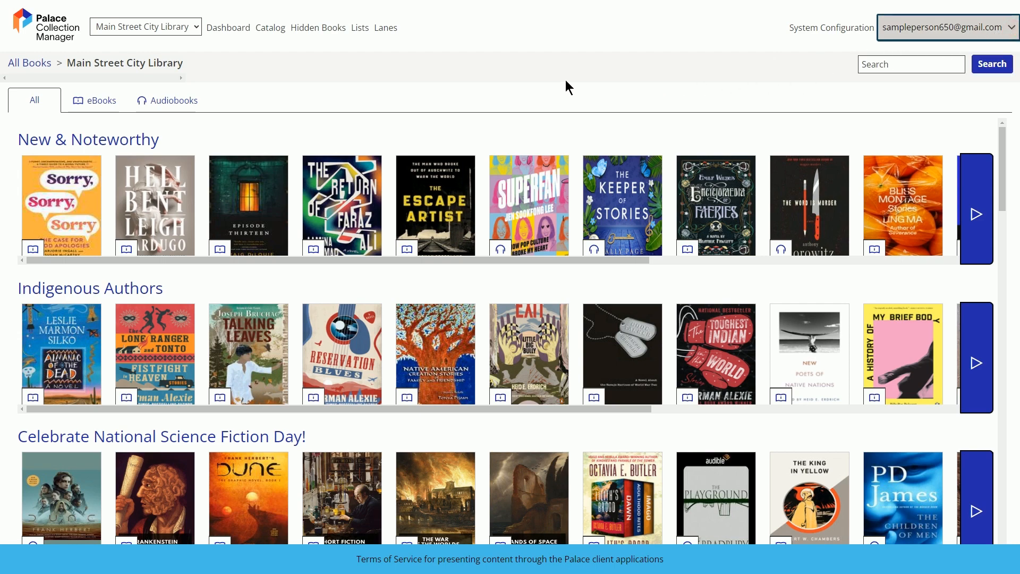
left_click(194, 31)
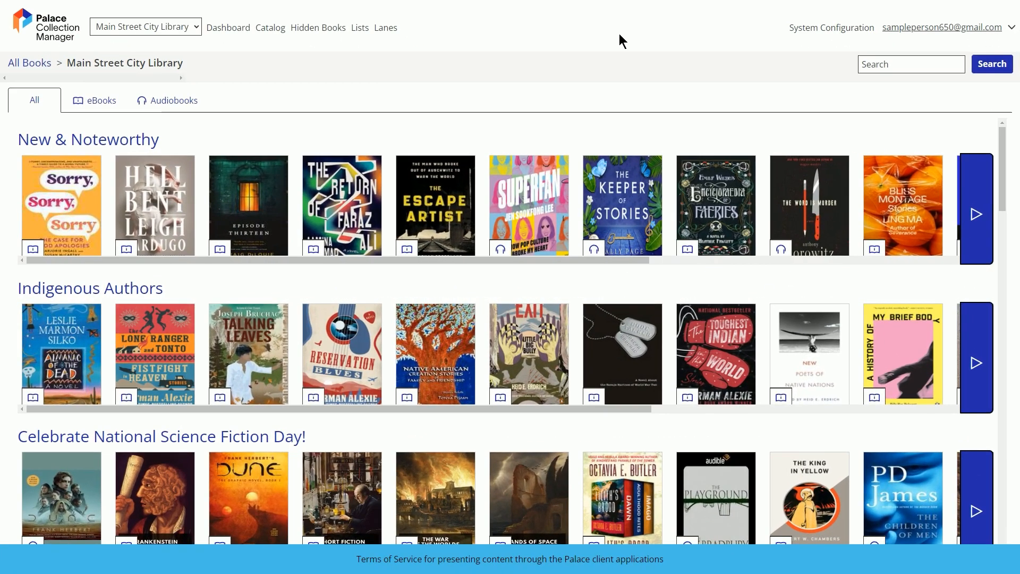
Open the individual admin configuration in System Configuration and start creating a new individual admin.
left_click(808, 30)
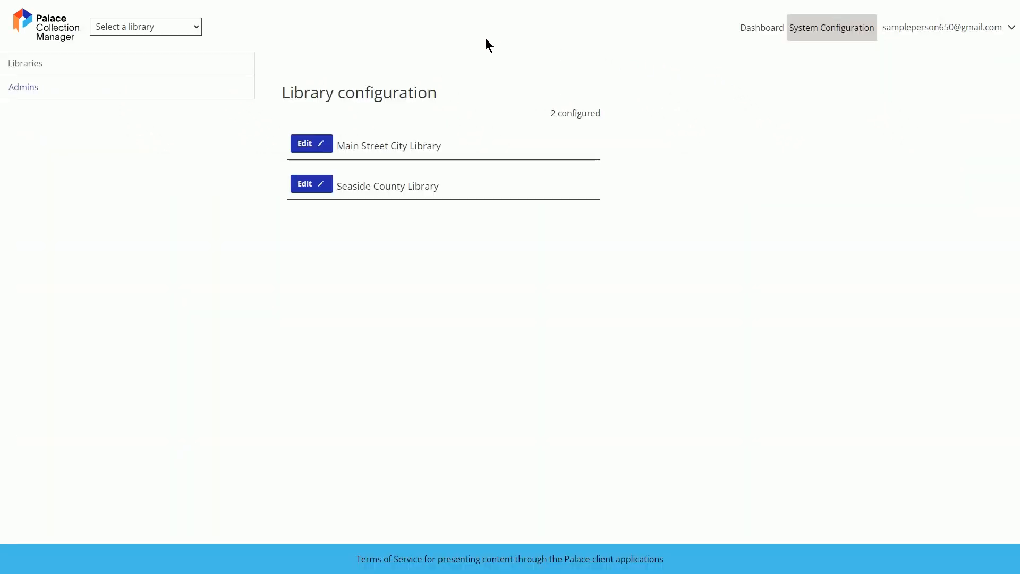
left_click(141, 87)
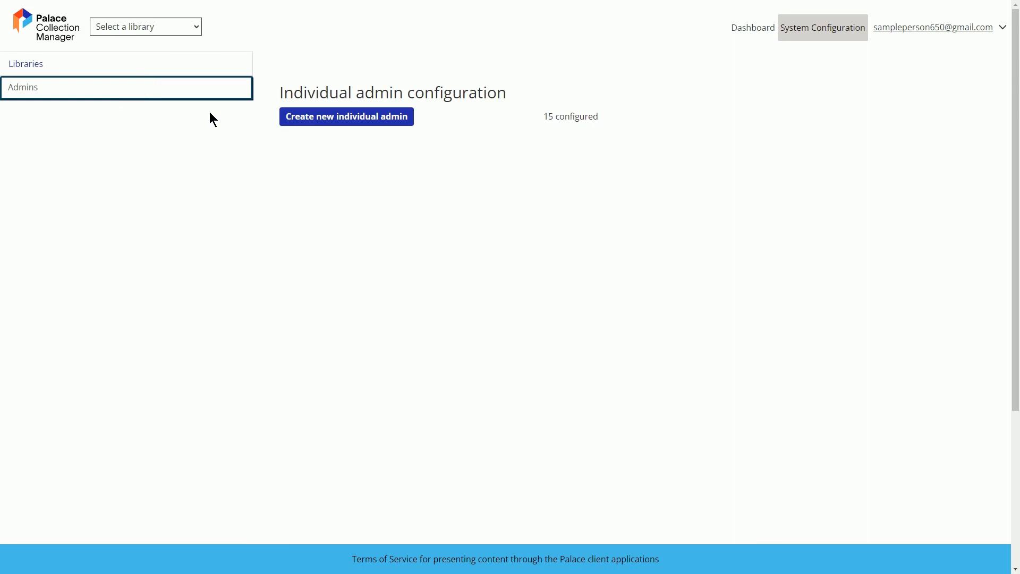
left_click(283, 116)
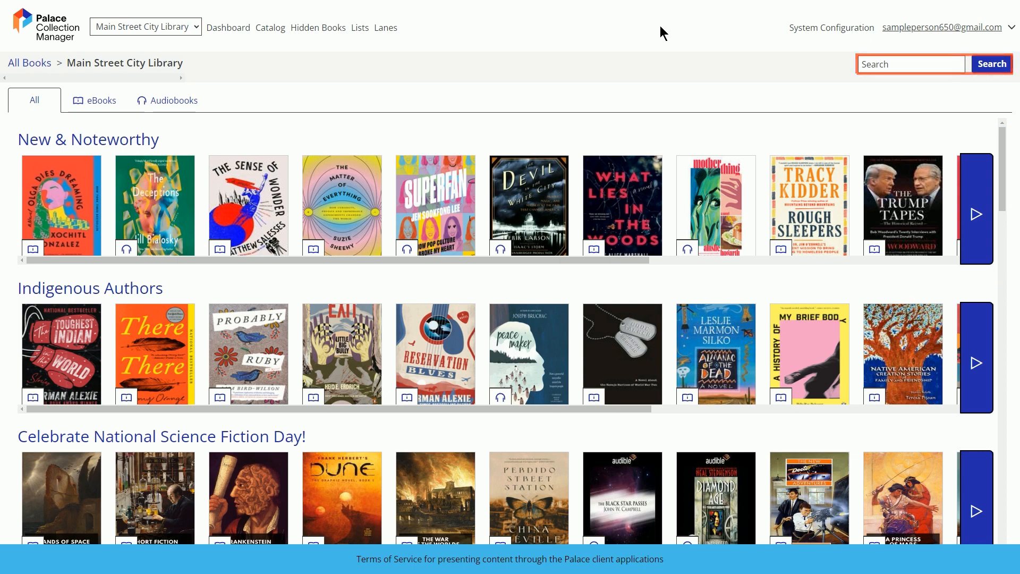
Open the book The Matter of Everything and review its details, editable metadata, classifications and list assignments.
left_click(319, 192)
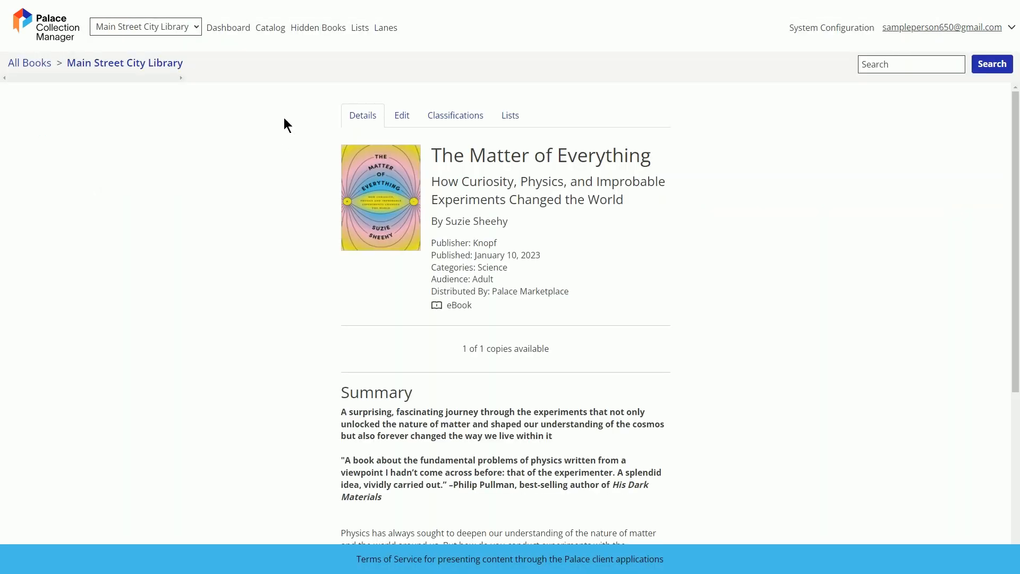
left_click(403, 116)
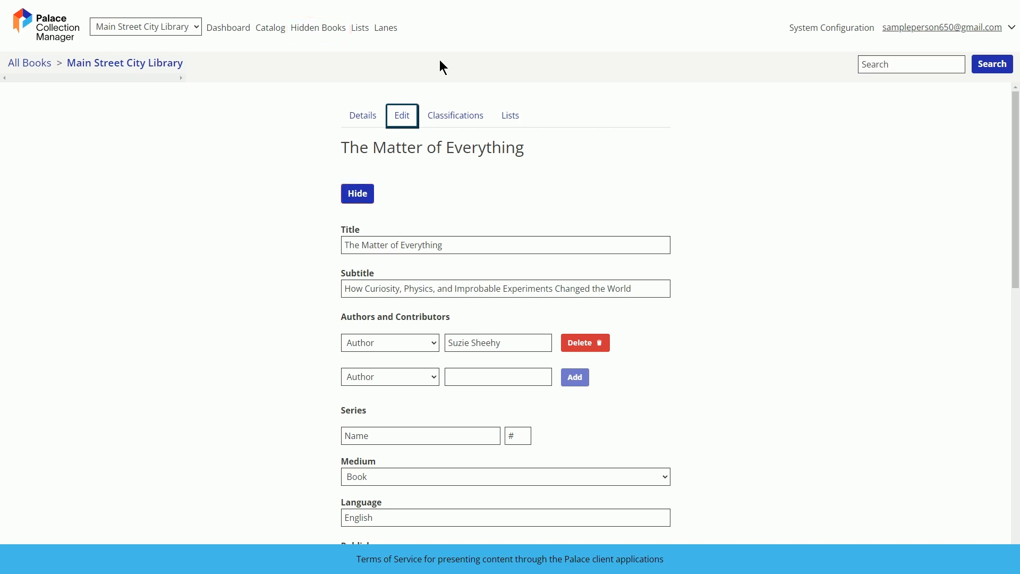
left_click(452, 116)
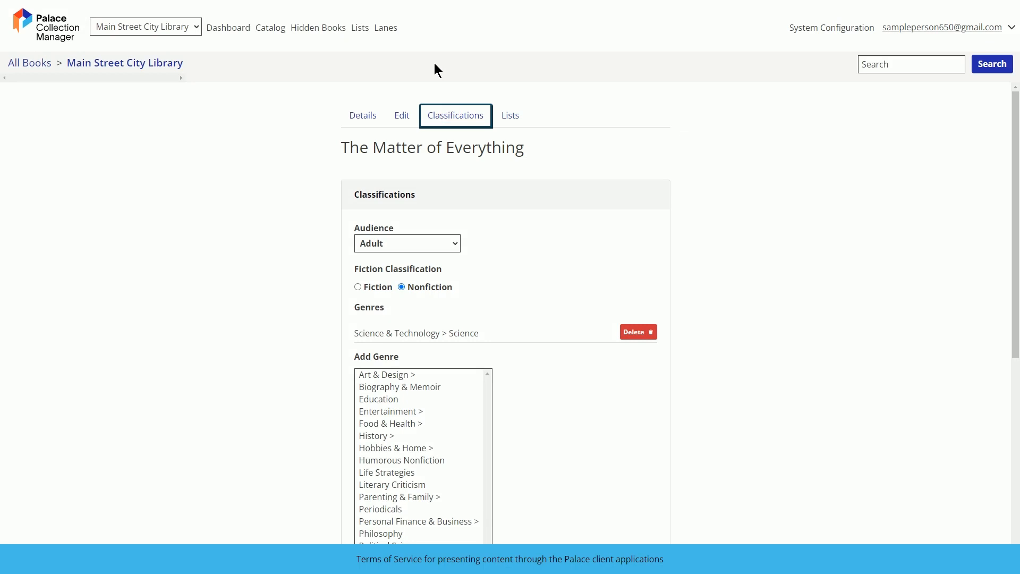
left_click(511, 114)
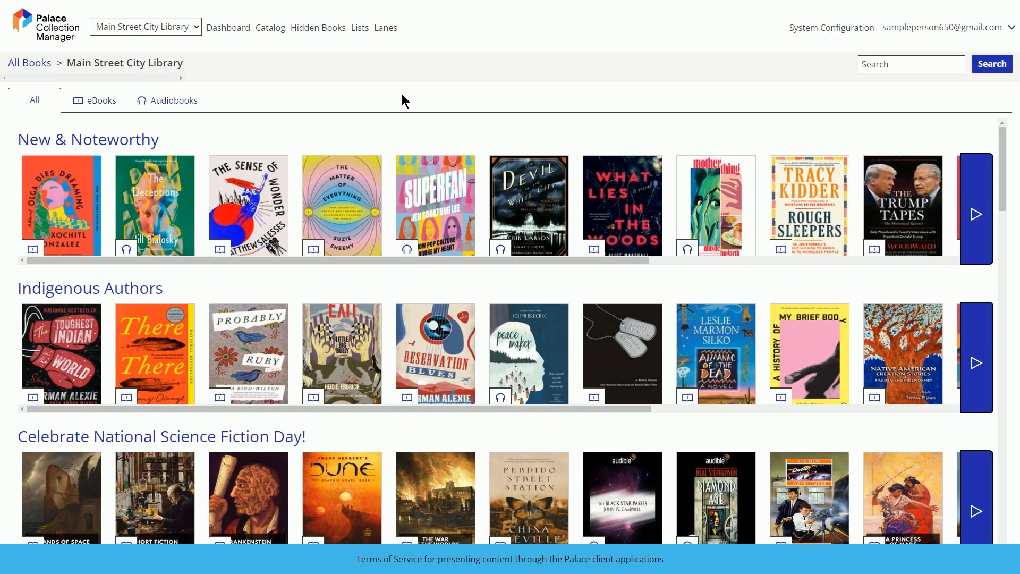
Review the library statistics on the dashboard and download the circulation events as a CSV.
left_click(226, 28)
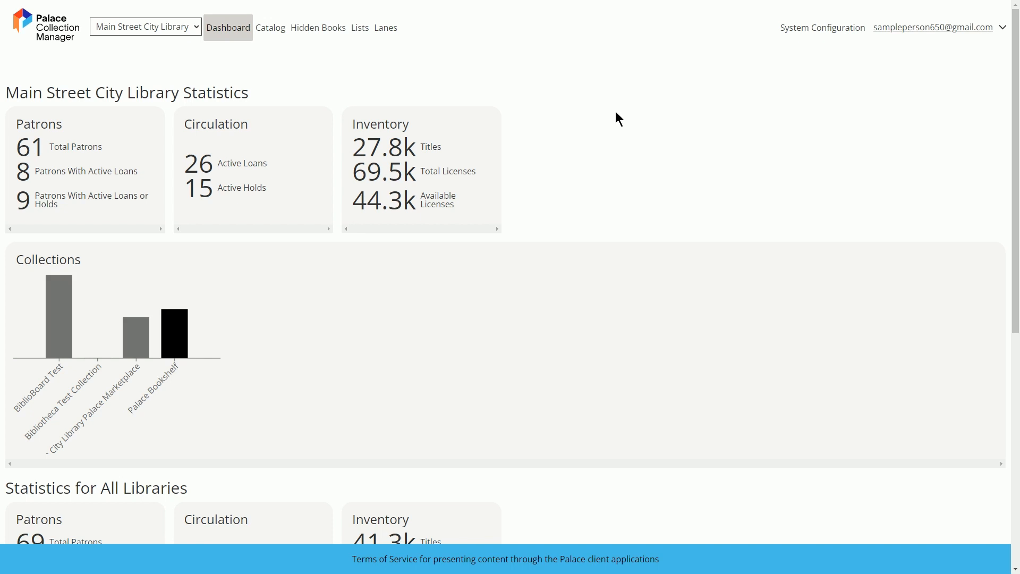
scroll(616, 113, "down", 8)
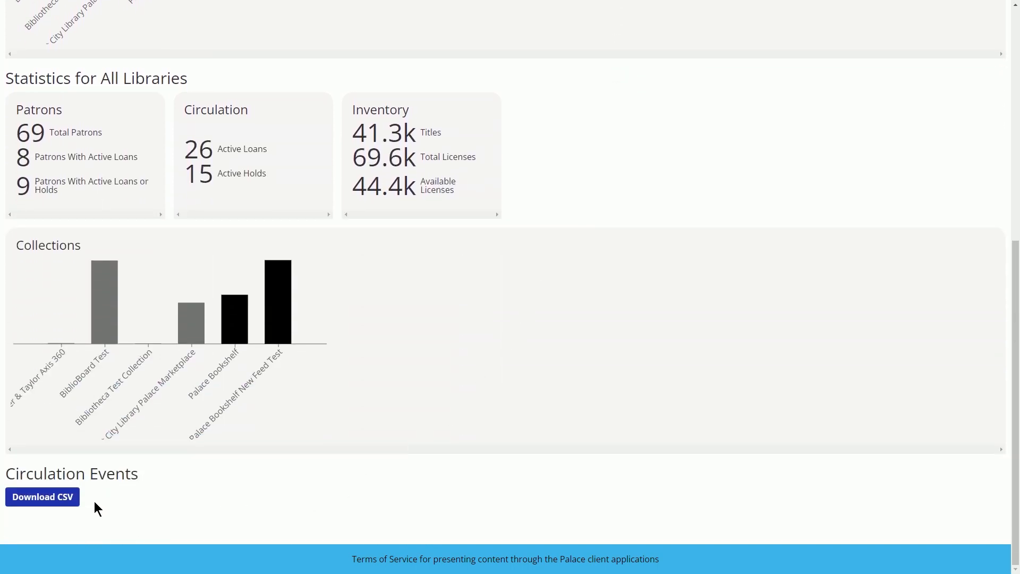
left_click(75, 496)
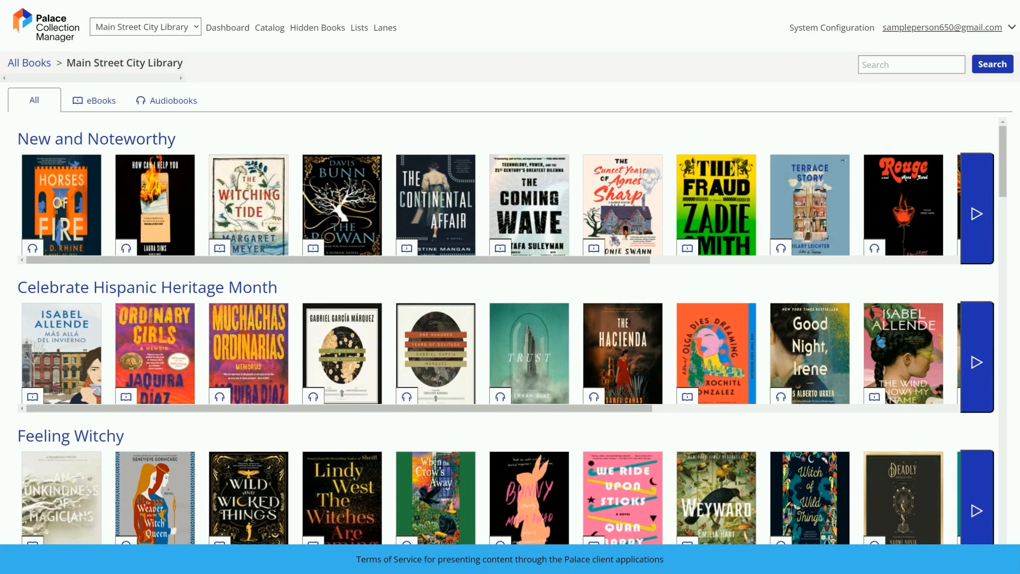
Open the List Manager for Main Street City Library and view the options for which lists to show.
left_click(359, 27)
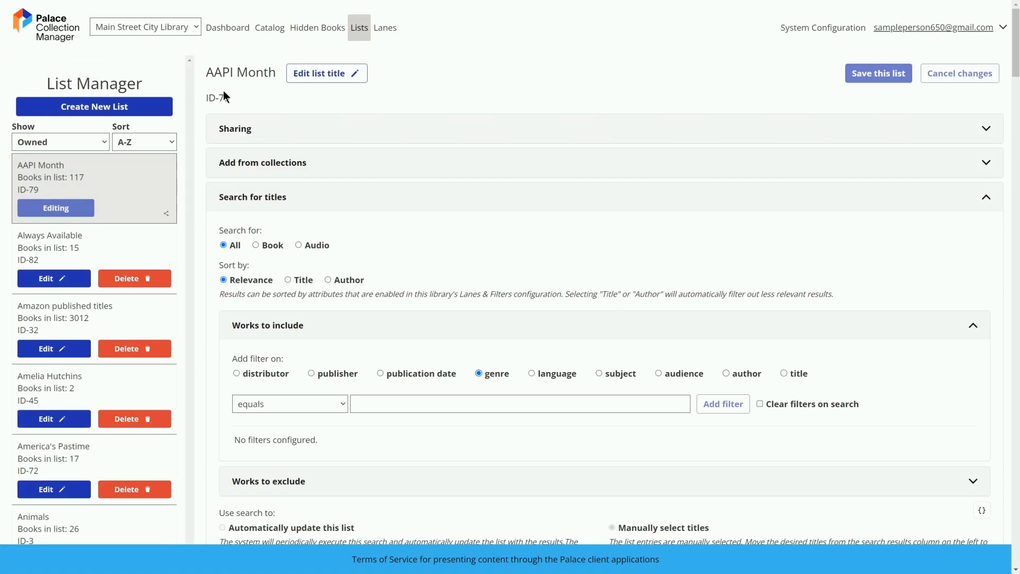
left_click(89, 142)
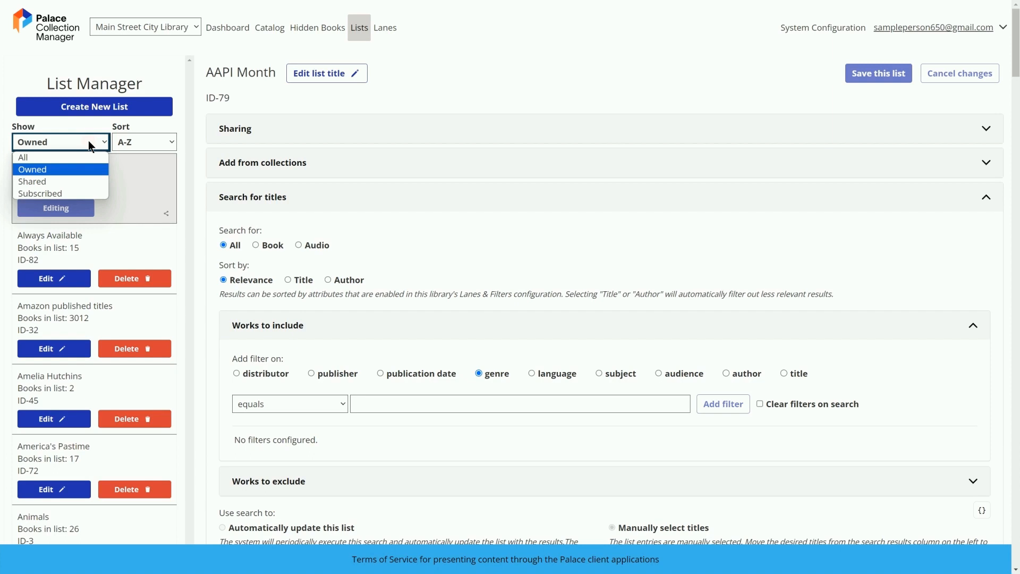
left_click(89, 142)
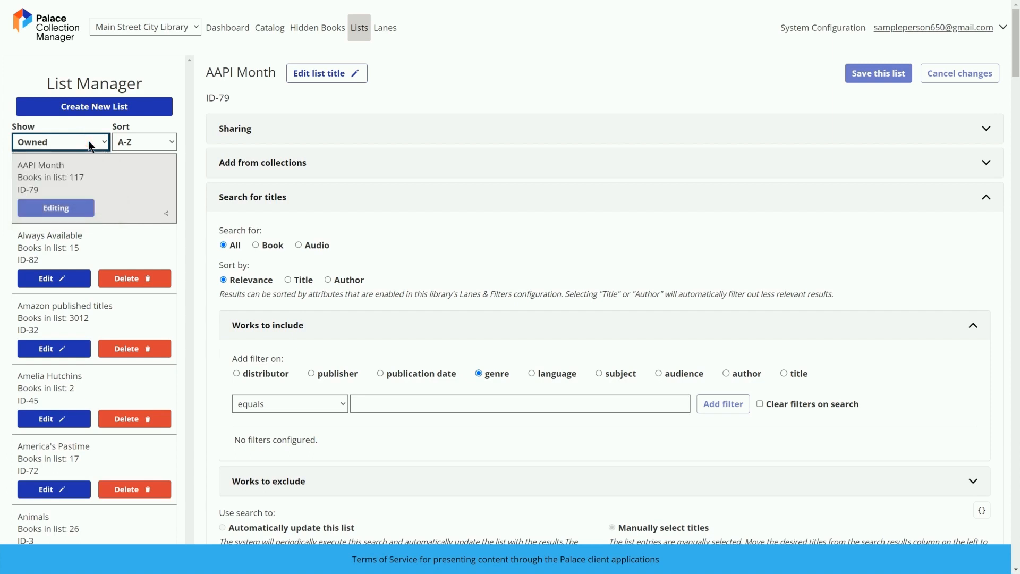
Start a new list and view the collections from which books can be added automatically.
left_click(90, 108)
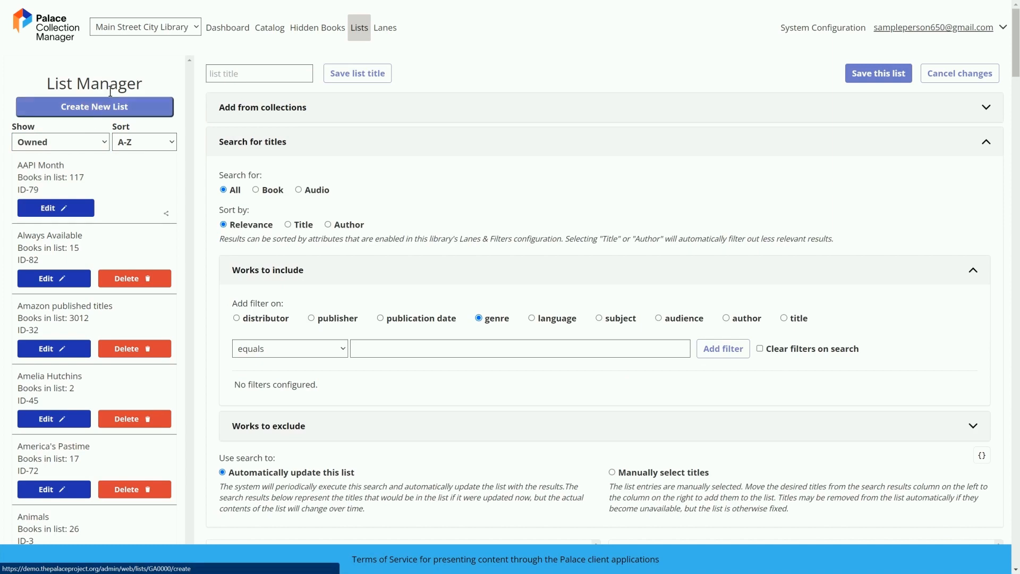
left_click(456, 111)
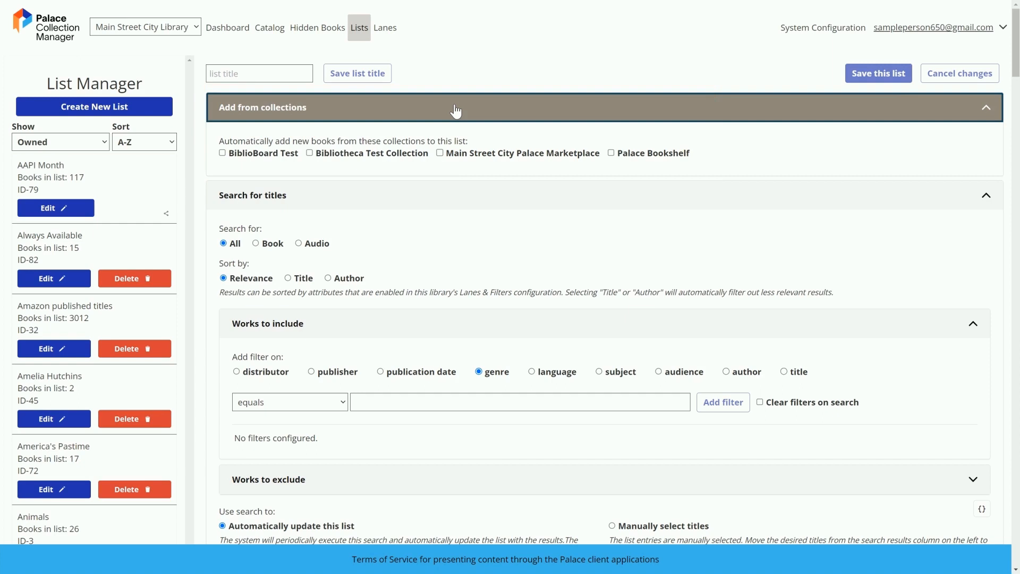
left_click(456, 109)
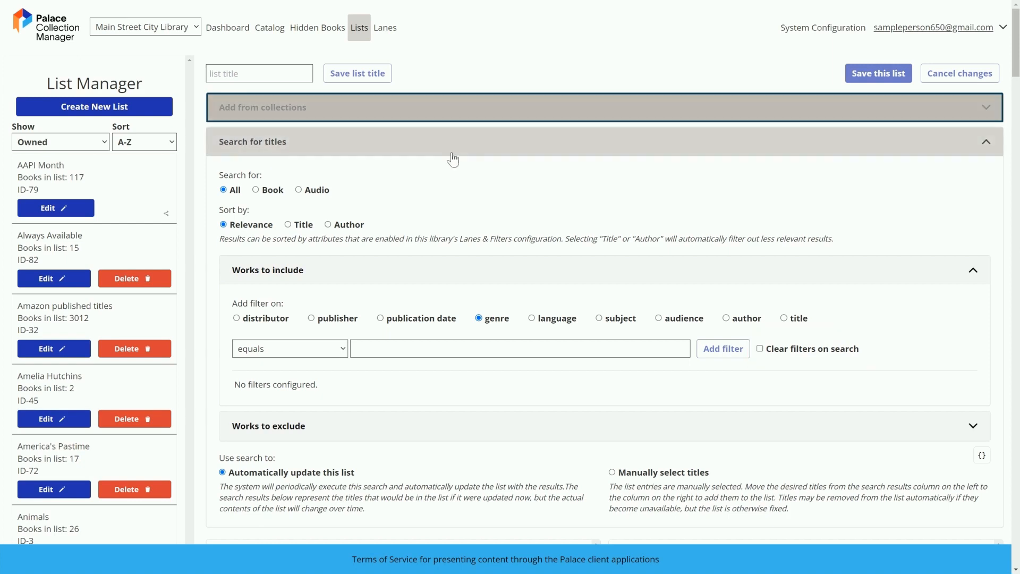
Check the filter comparison operators and add an inclusion filter for genre equals mystery.
left_click(334, 348)
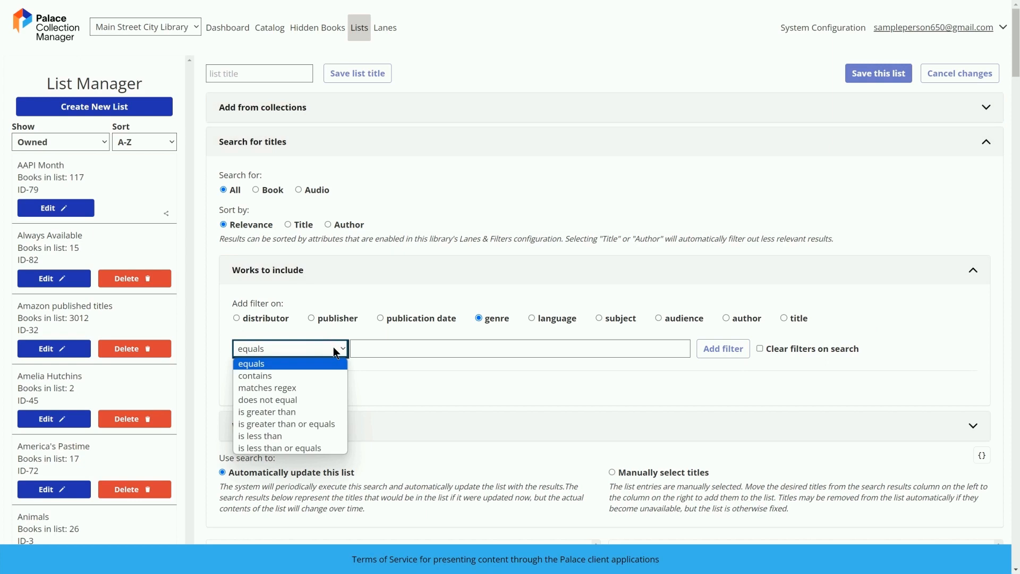
left_click(333, 346)
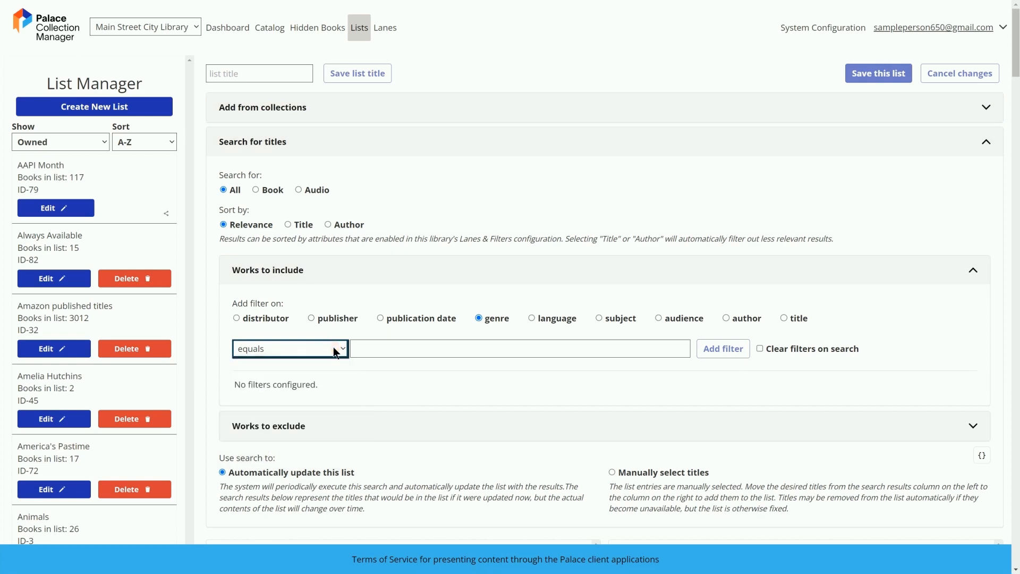
left_click(365, 350)
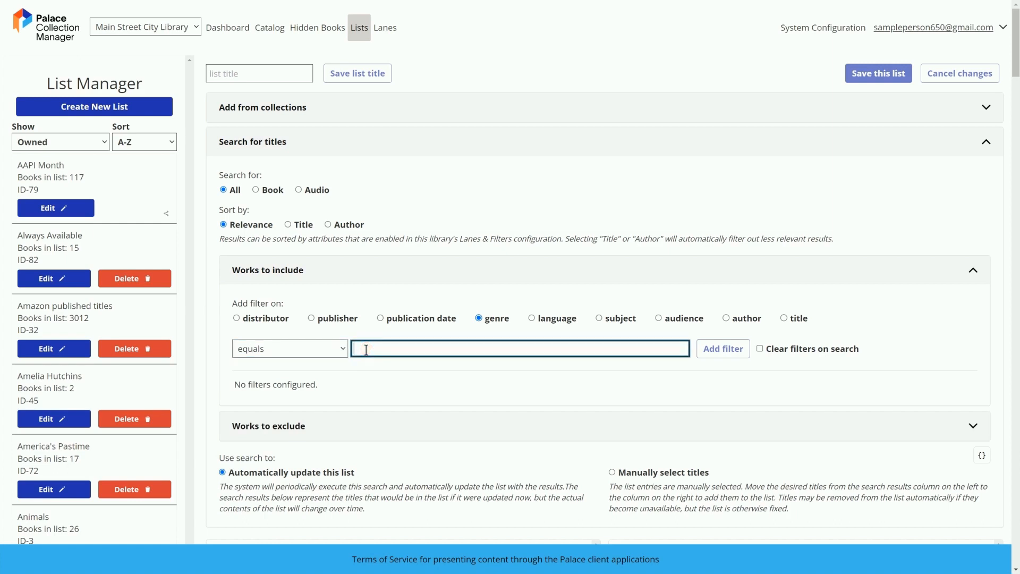
type("mystery")
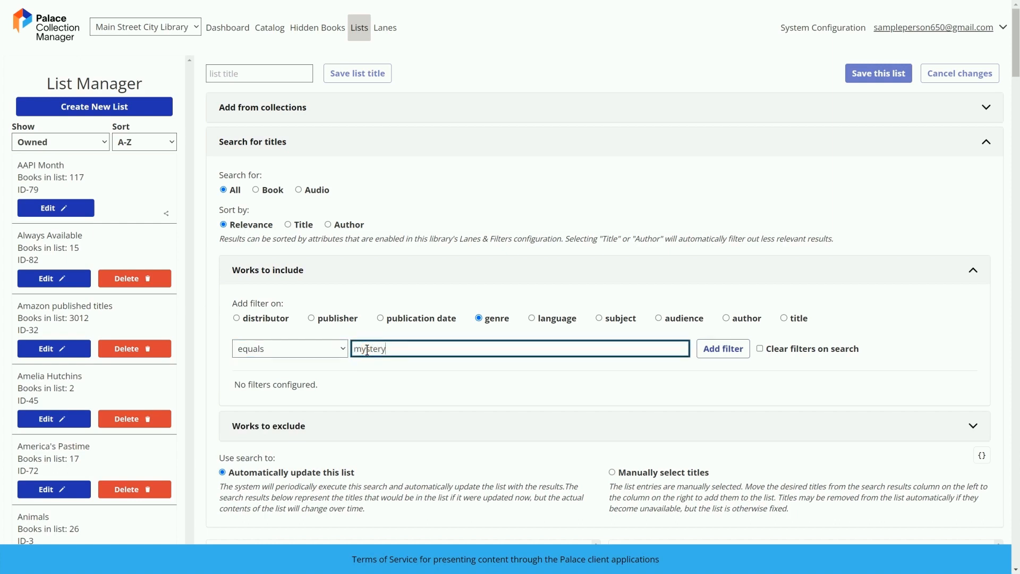
left_click(721, 350)
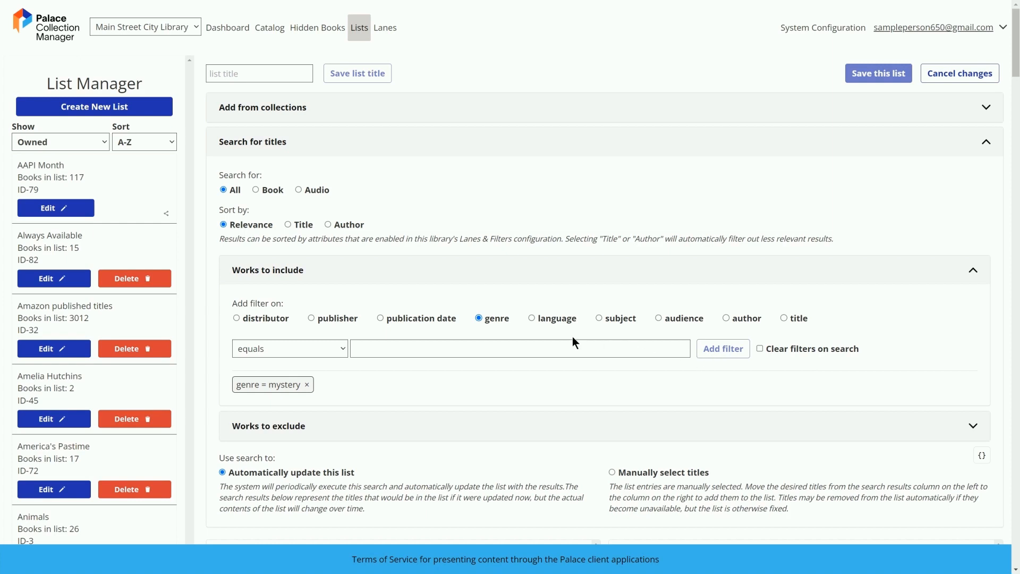
Add an inclusion filter for language equals english and view the all/any matching options for the filters.
left_click(560, 319)
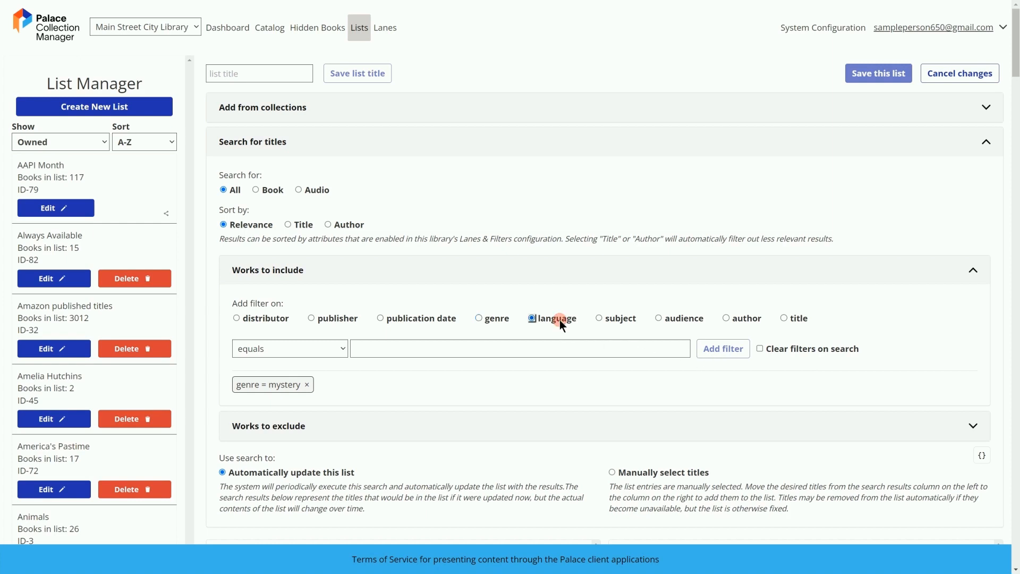
left_click(450, 350)
type("english")
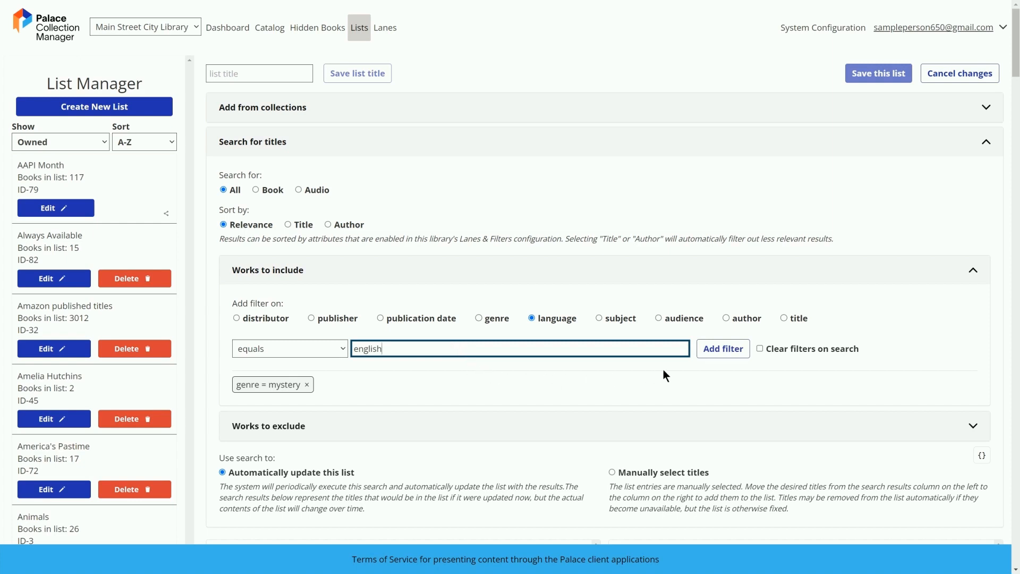
left_click(717, 351)
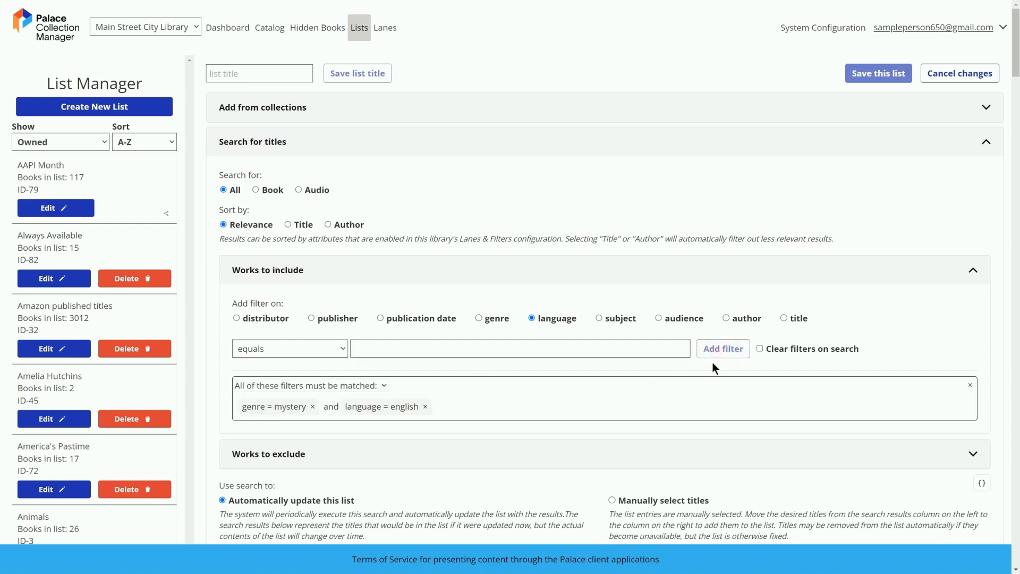
left_click(384, 386)
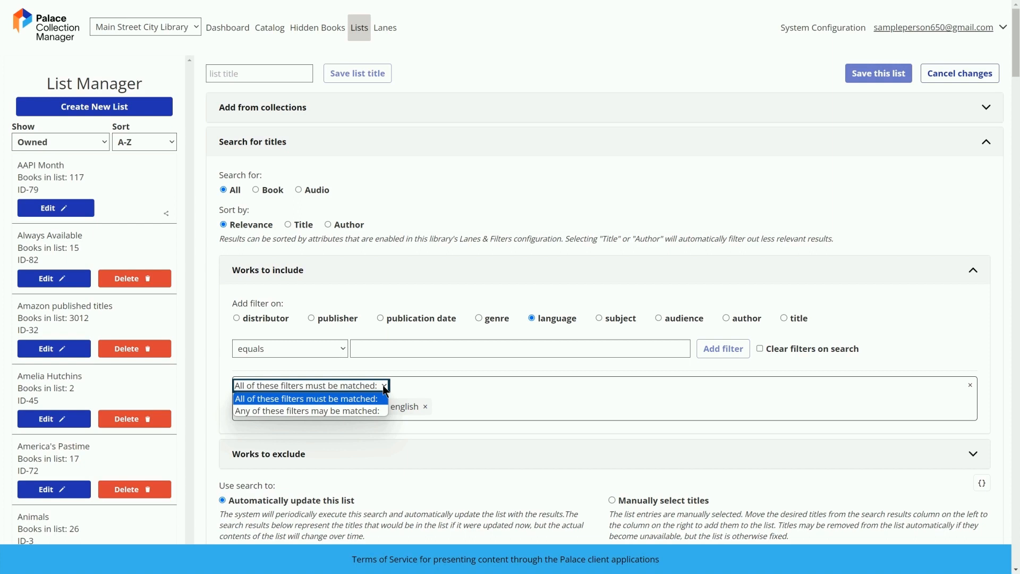
left_click(384, 386)
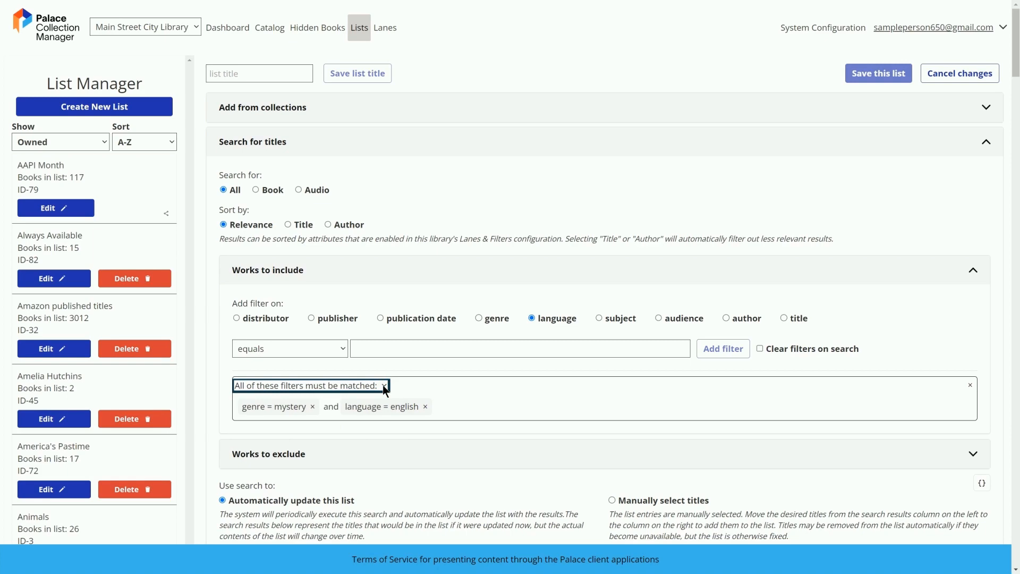
View the filter options for works to exclude, and collapse that section again.
scroll(383, 386, "down", 4)
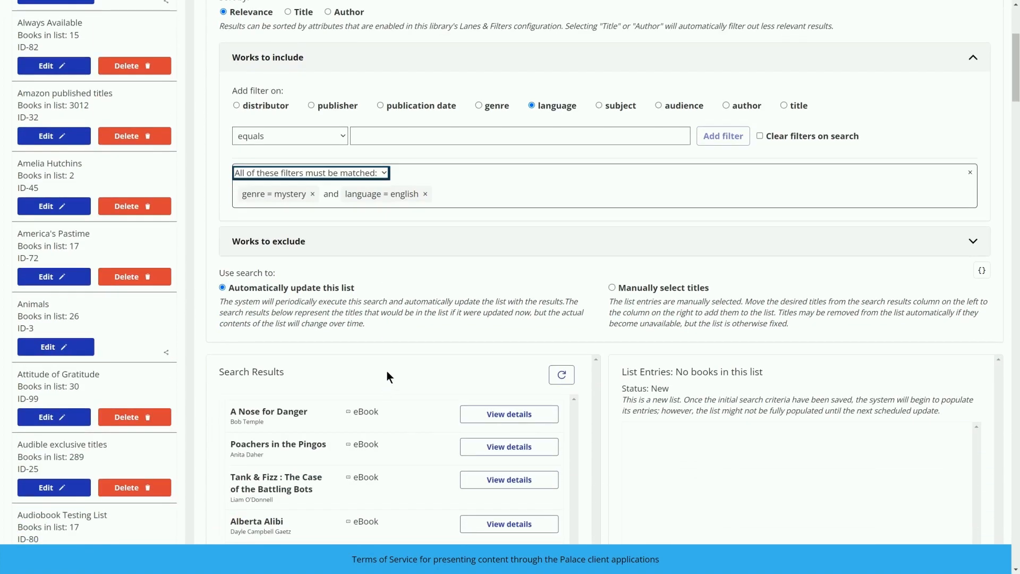
left_click(401, 242)
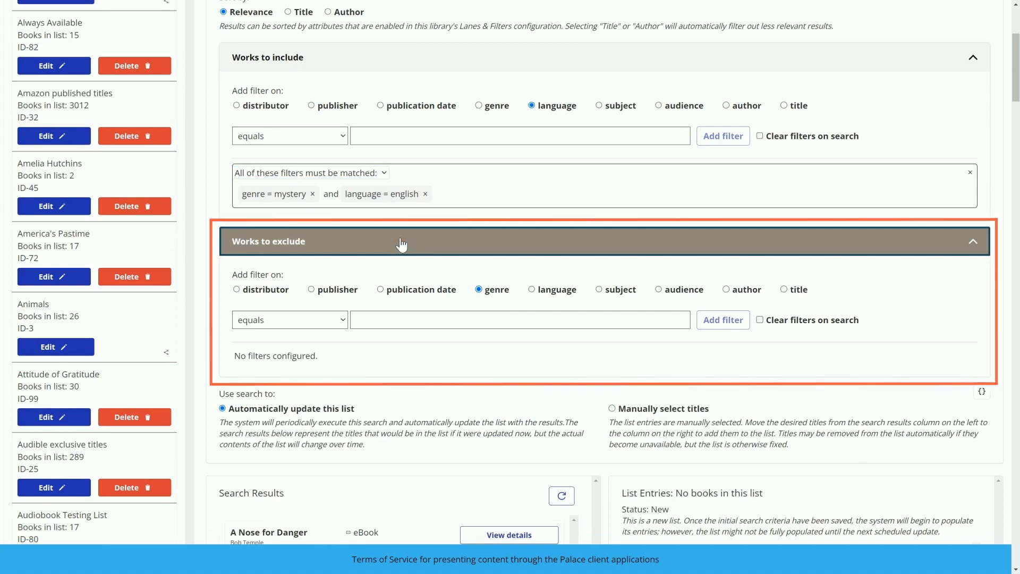
left_click(401, 242)
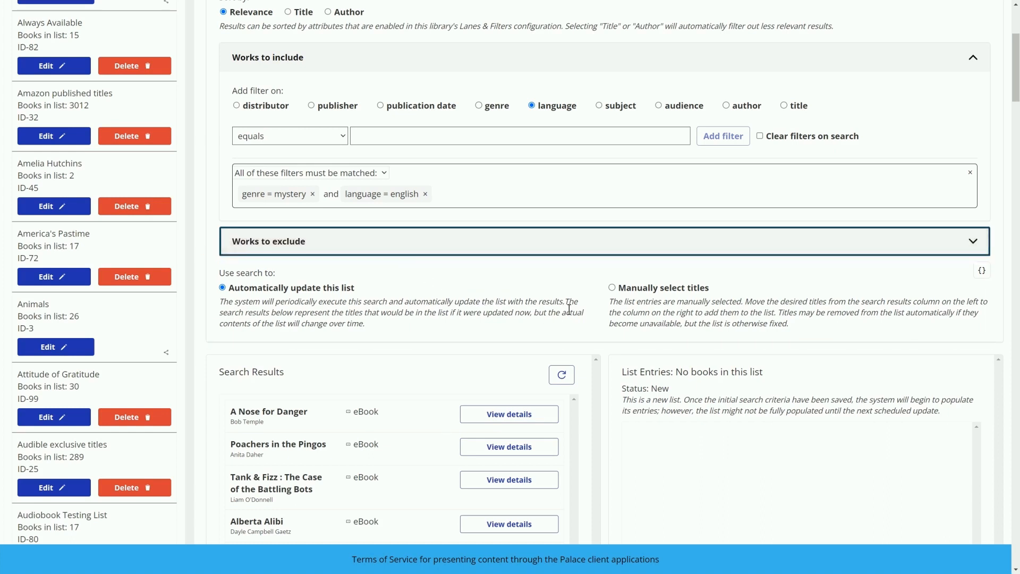
Set the list to manually selected titles and add A Nose for Danger from the search results to its entries.
left_click(637, 288)
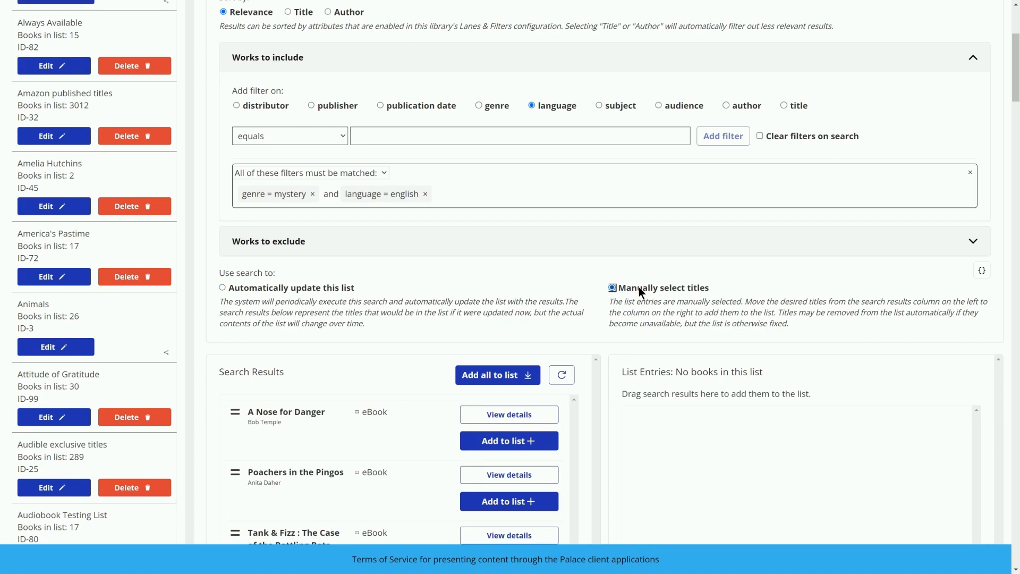
scroll(639, 287, "down", 5)
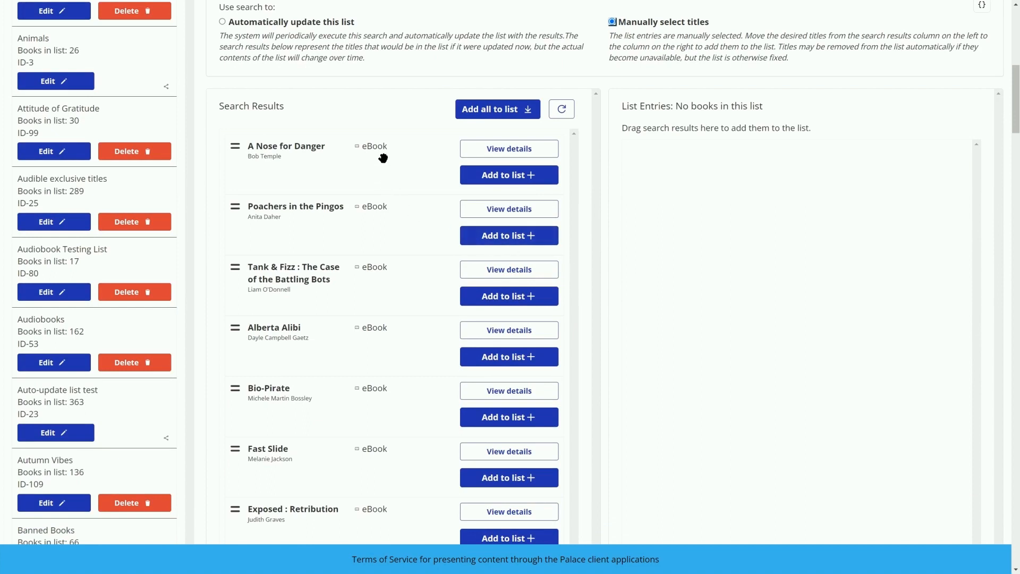
left_click_drag(383, 158, 800, 173)
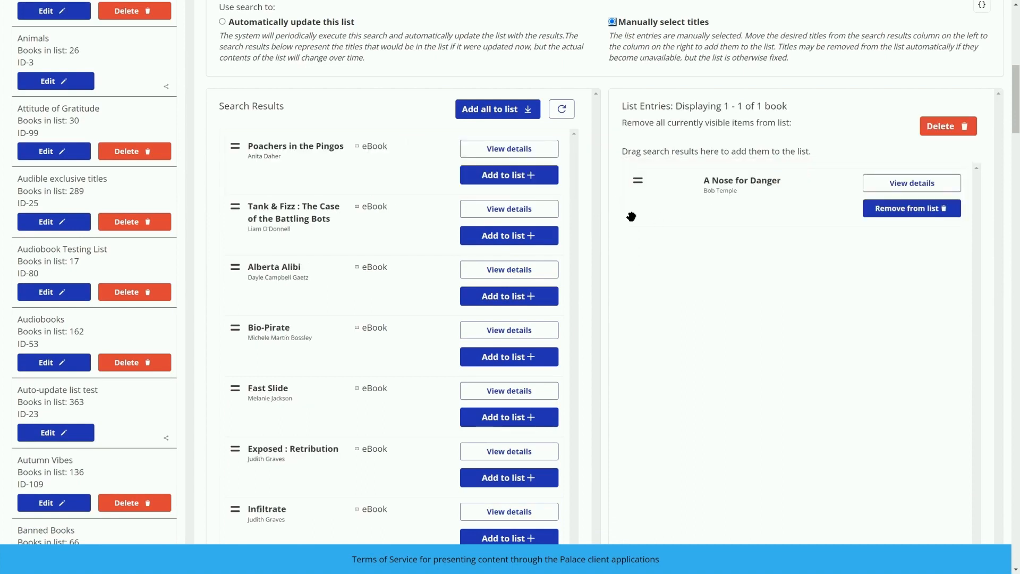
Add Tank & Fizz: The Case of the Battling Bots and Bio-Pirate to the list entries, and save the list under the title Mysteries.
left_click(524, 235)
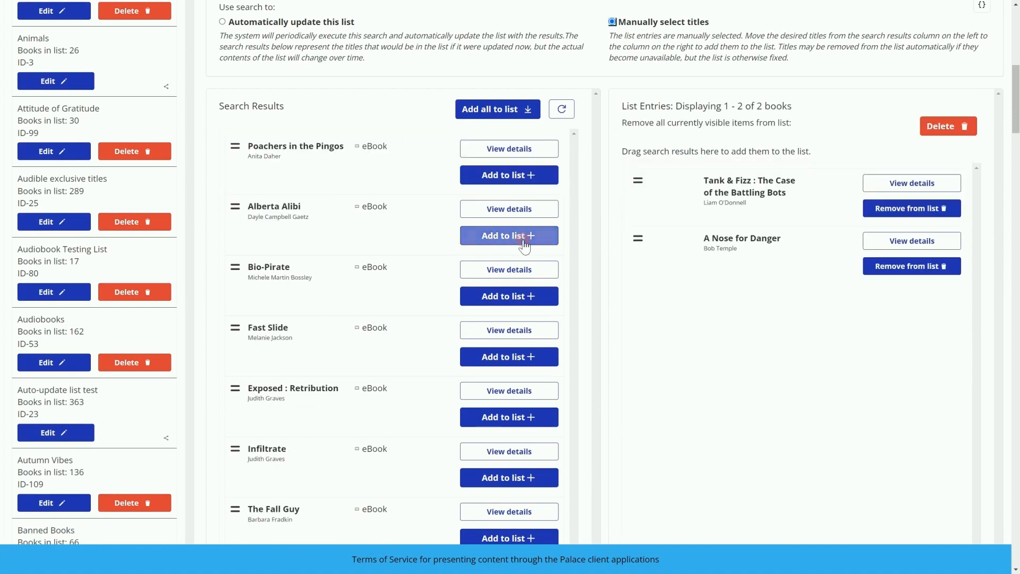
left_click(521, 298)
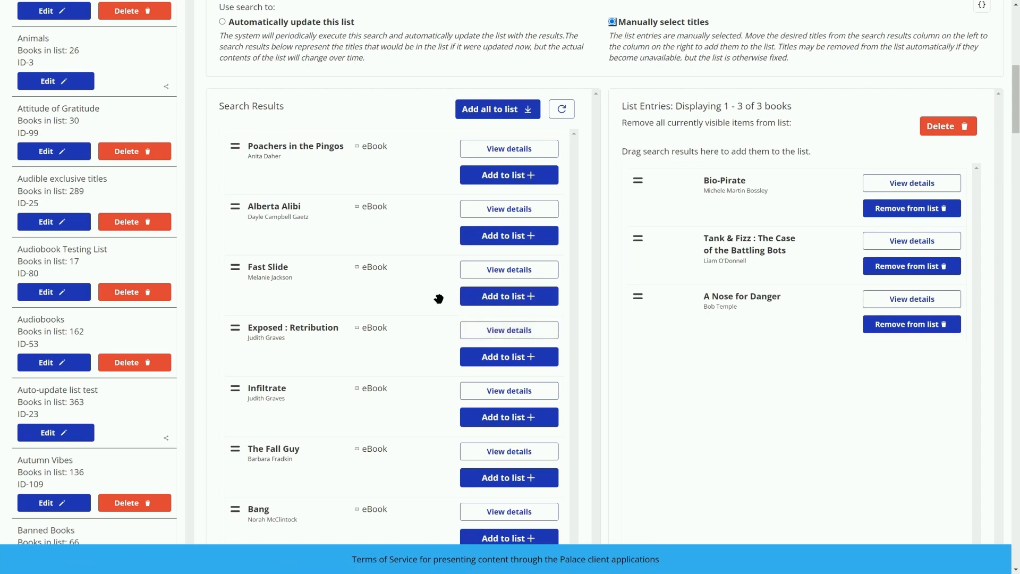
scroll(439, 299, "up", 9)
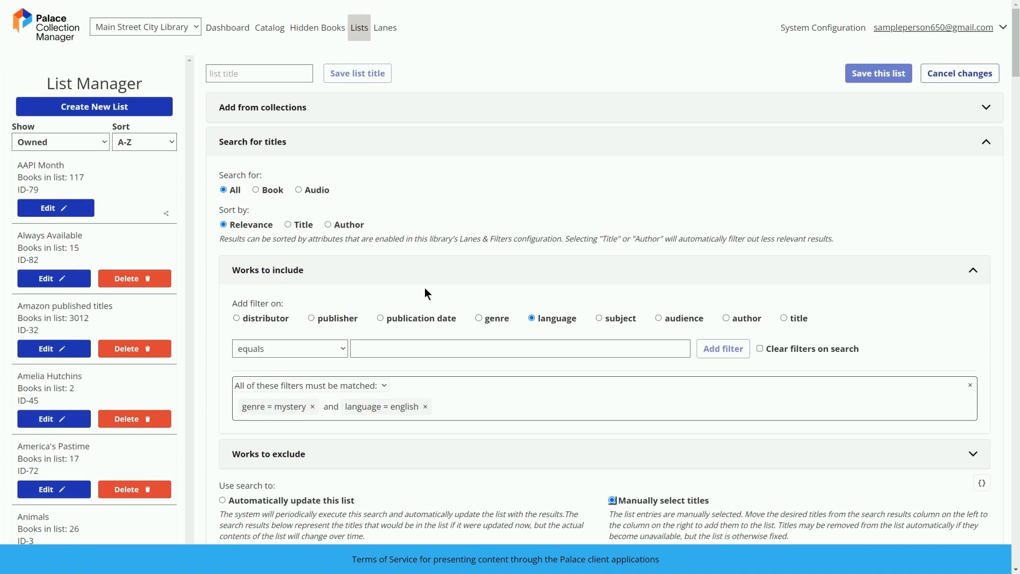
left_click(257, 76)
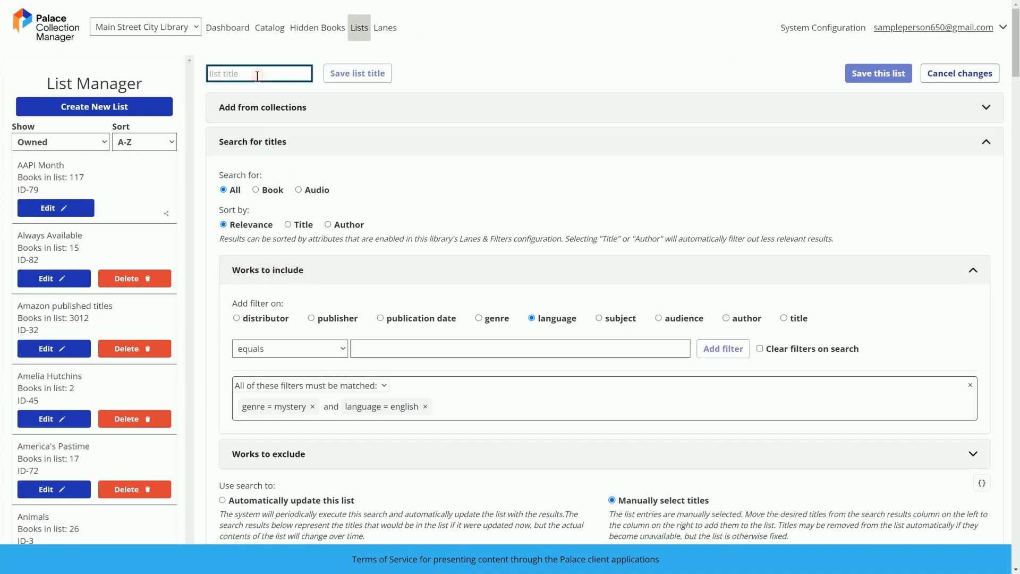
type("Mysteries")
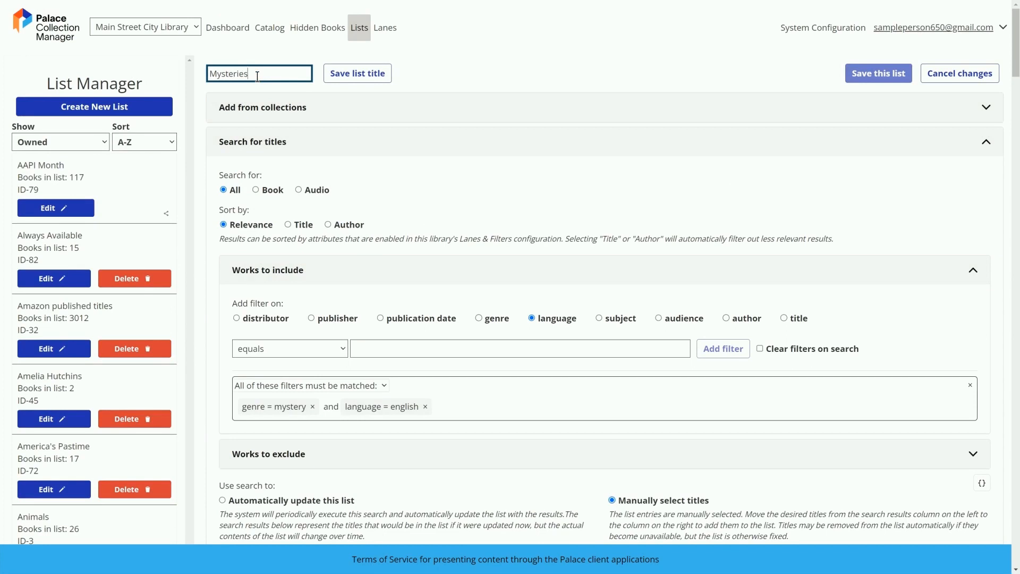
left_click(360, 74)
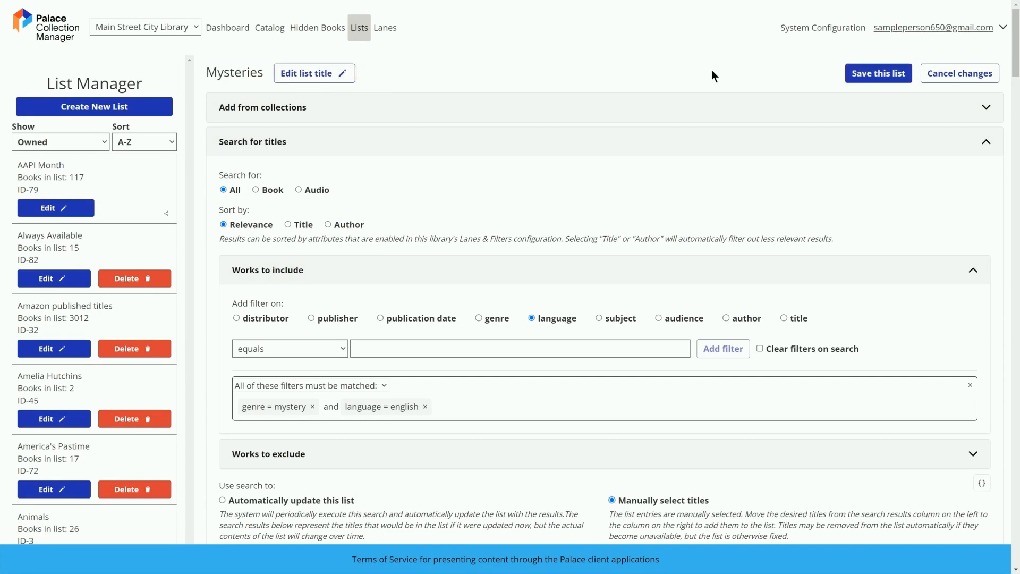
left_click(860, 75)
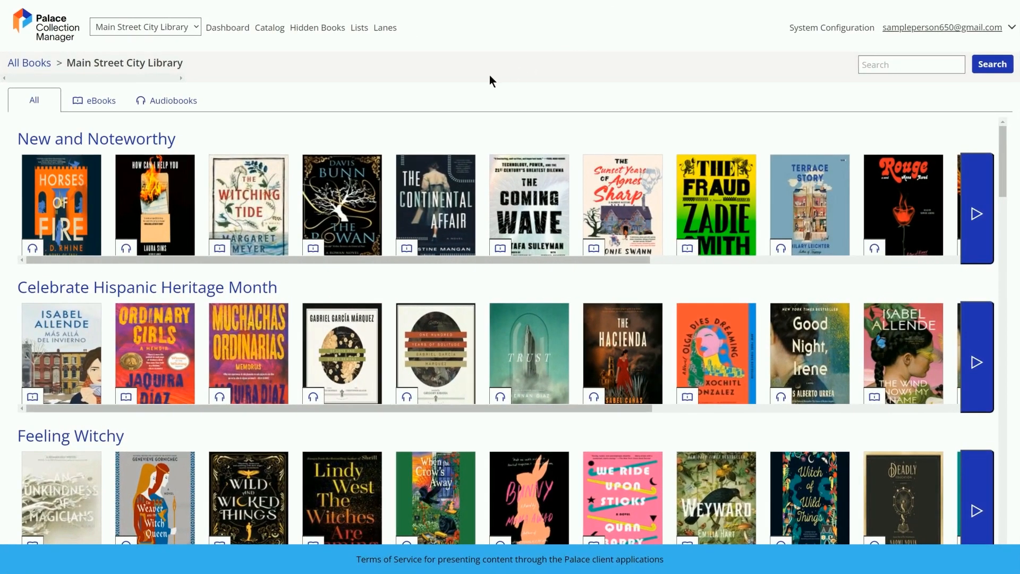
Open the Mysteries list for editing and add an inclusion filter for title contains dracula.
left_click(357, 29)
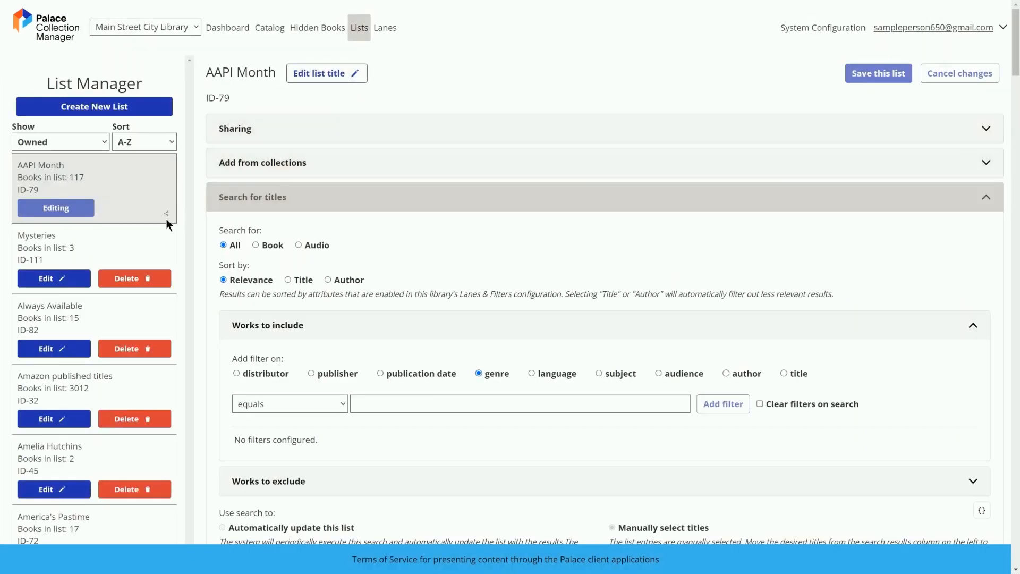
left_click(53, 276)
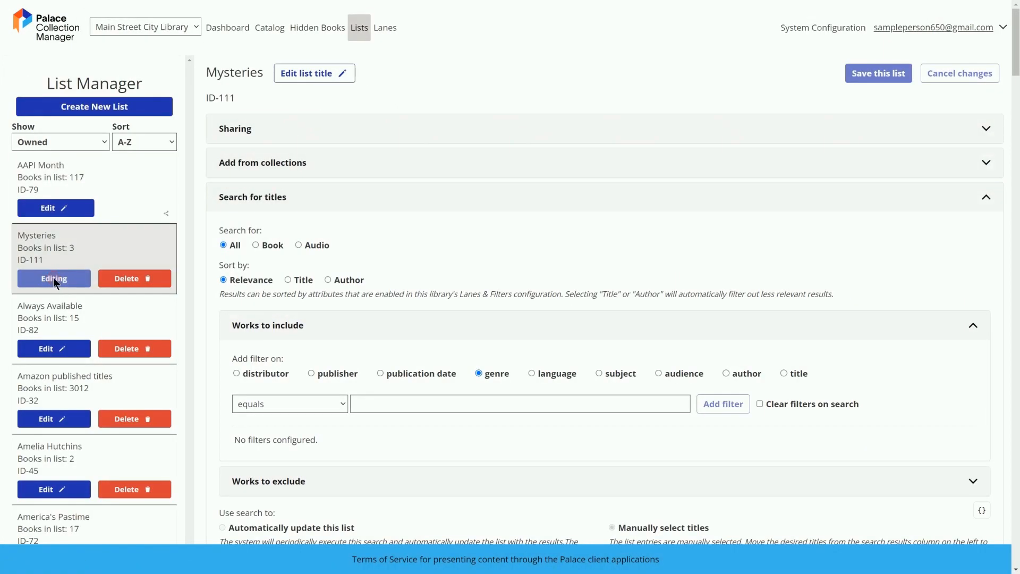
left_click(786, 373)
left_click(316, 405)
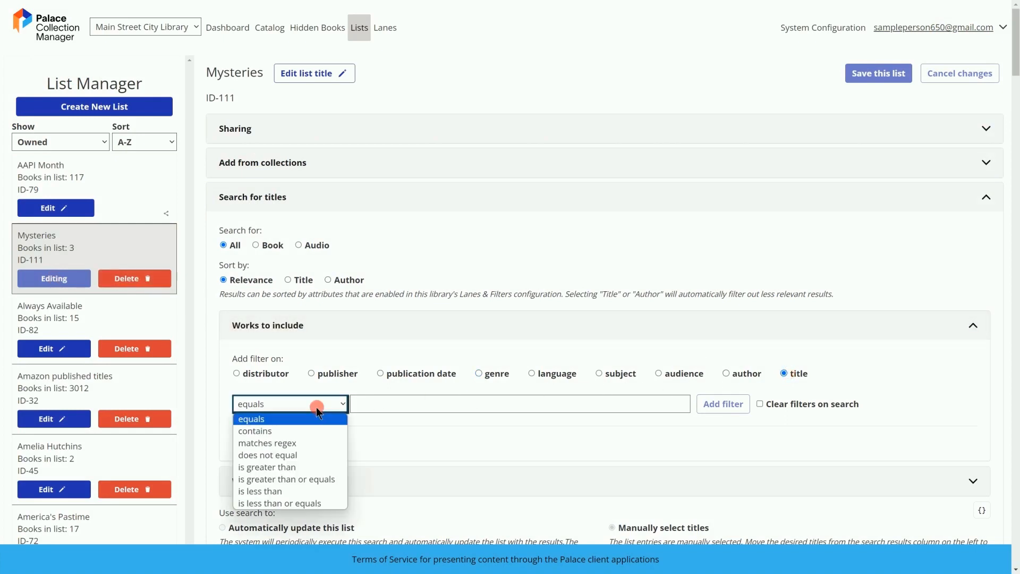
left_click(311, 431)
left_click(379, 404)
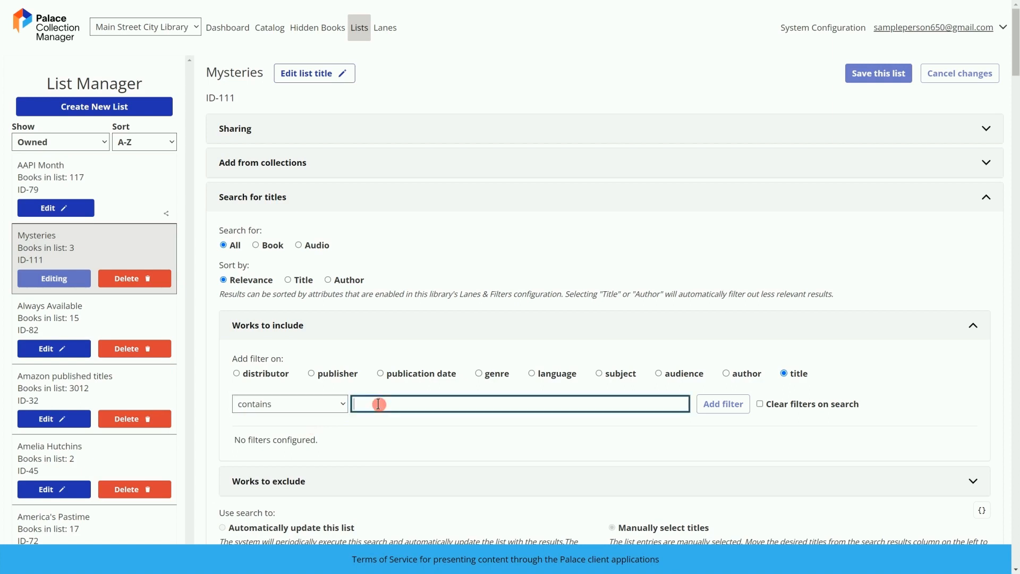
type("dracula")
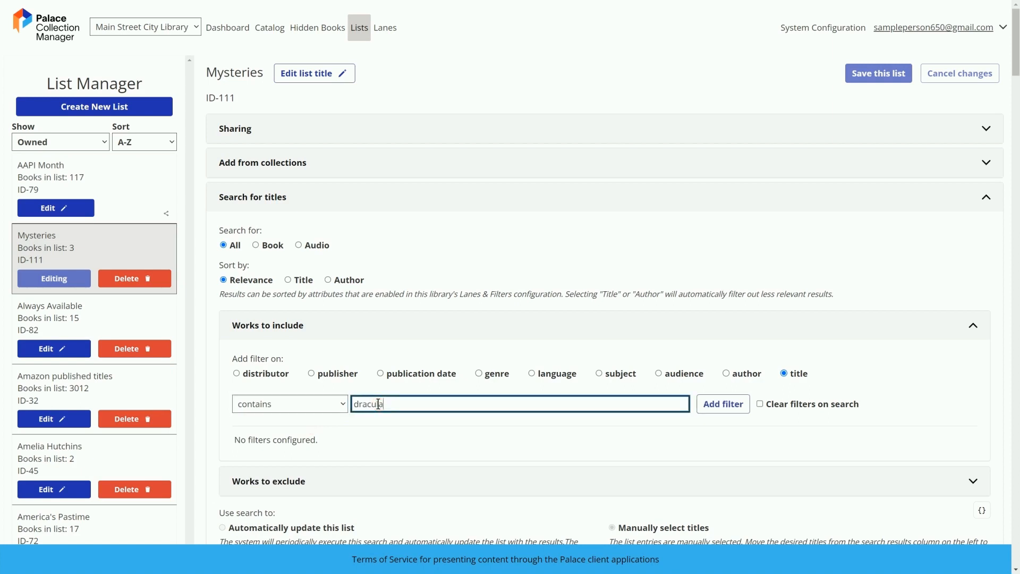
left_click(735, 405)
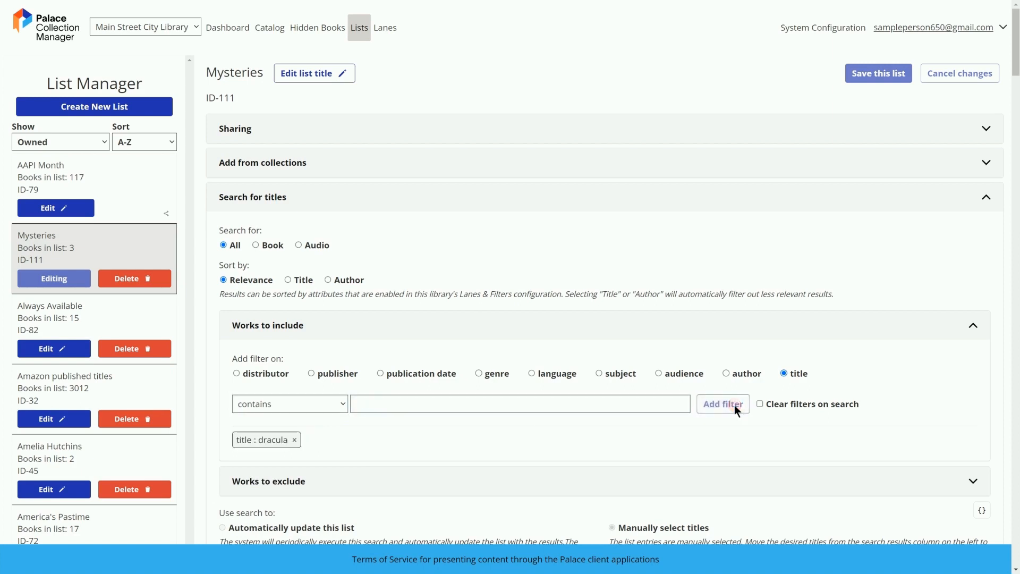
Add an eBook titled Dracula from the search results to the Mysteries list and save the list.
scroll(734, 406, "down", 8)
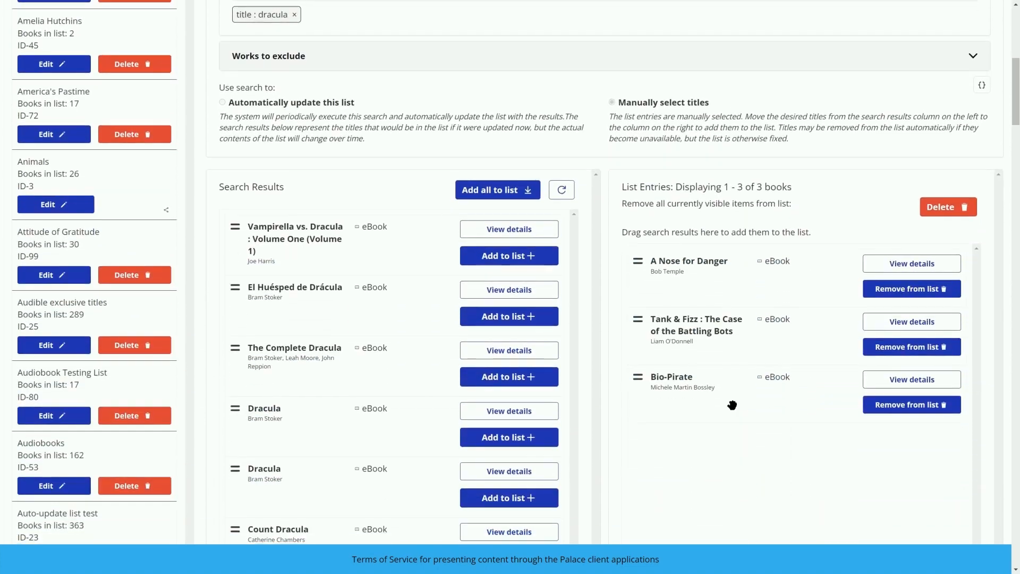
left_click(532, 438)
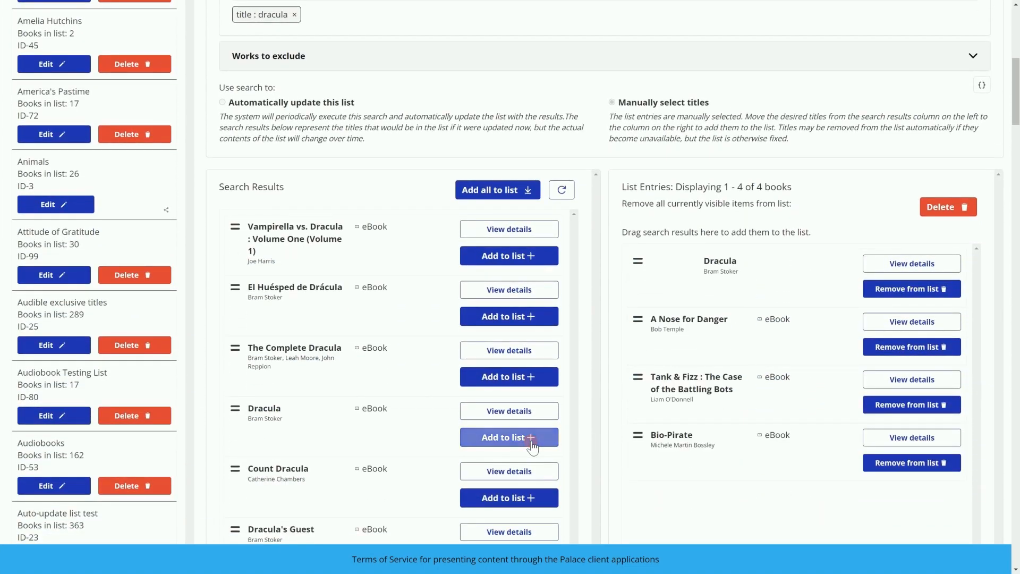
scroll(584, 419, "up", 8)
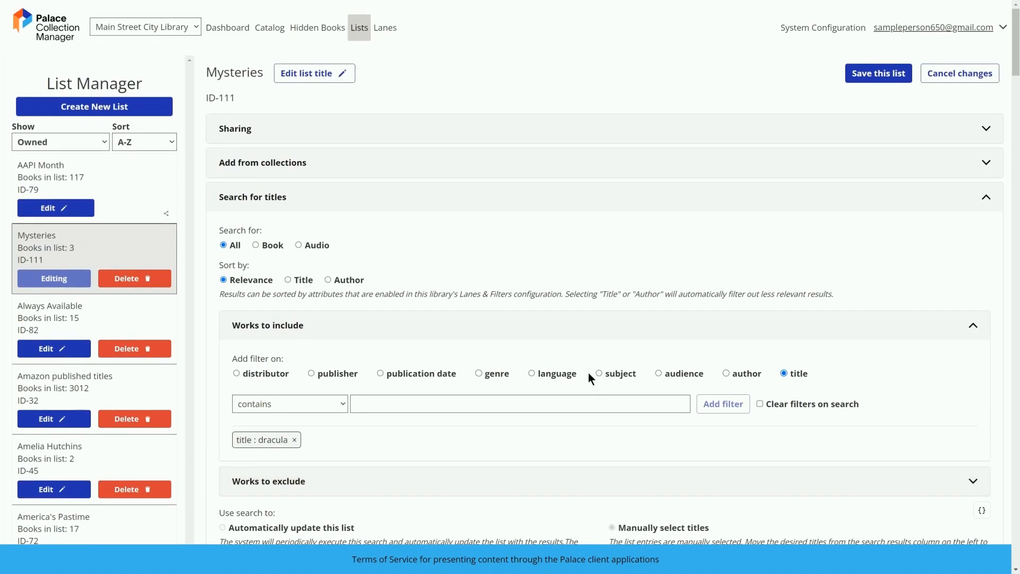
left_click(863, 74)
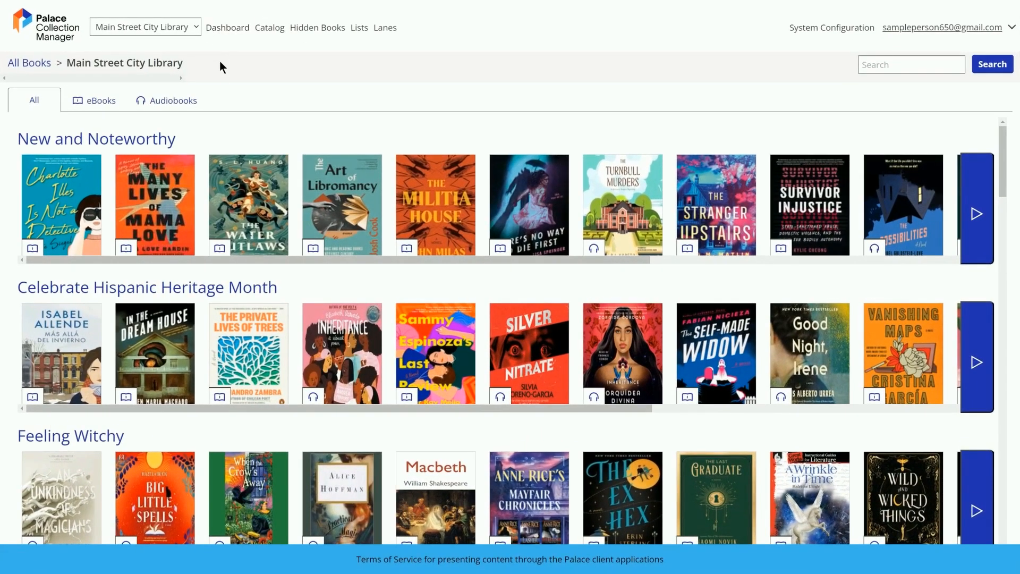
Open Más allá del invierno from the Celebrate Hispanic Heritage Month lane and add the book to the existing Mysteries list.
left_click(53, 370)
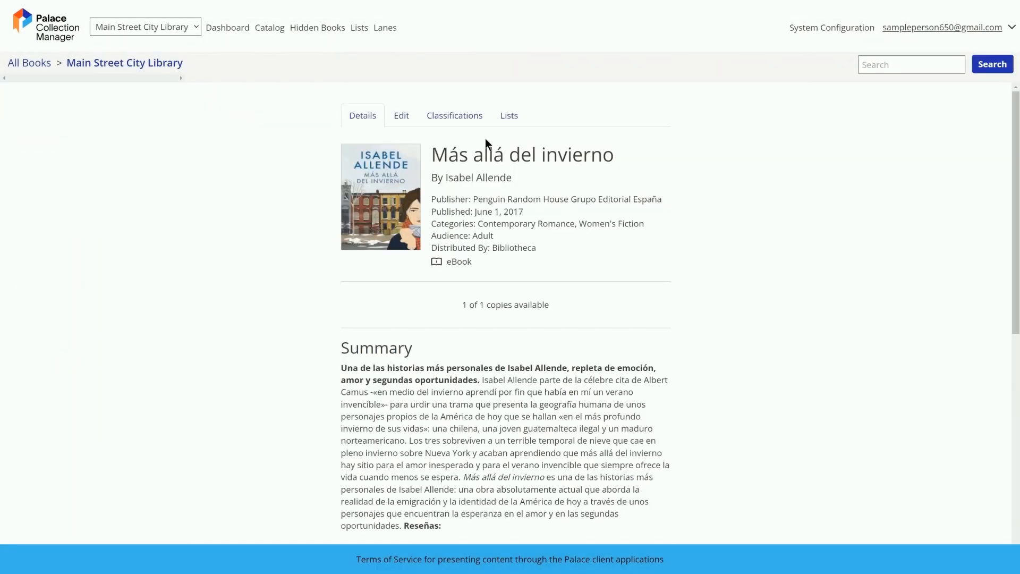
left_click(519, 120)
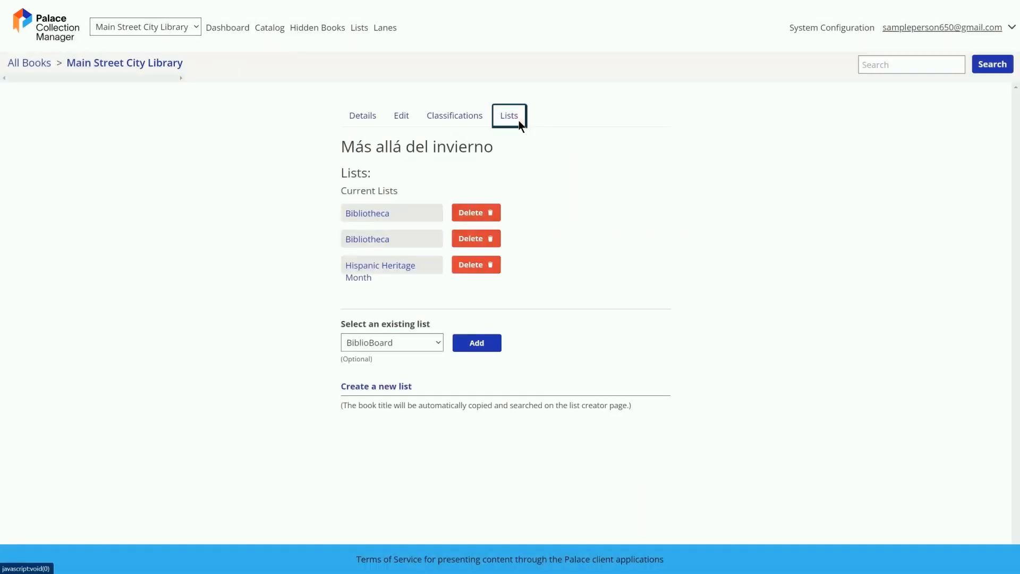
left_click(425, 342)
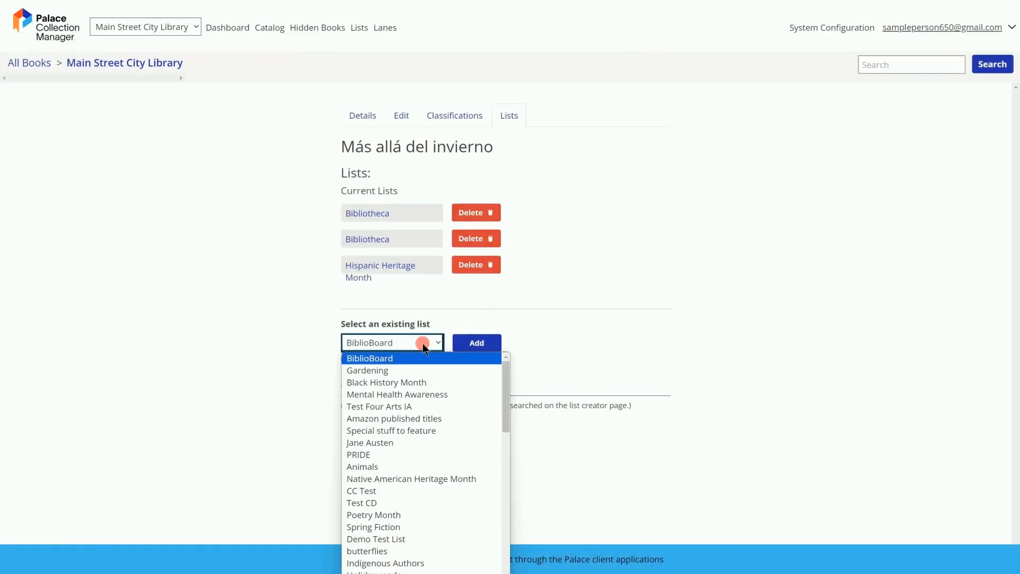
scroll(425, 449, "down", 4)
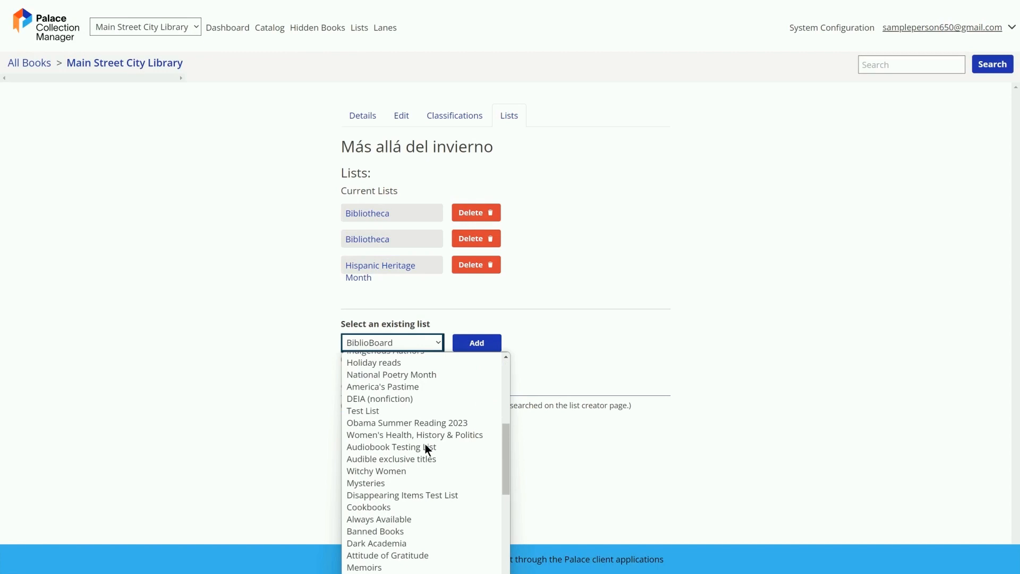
left_click(413, 482)
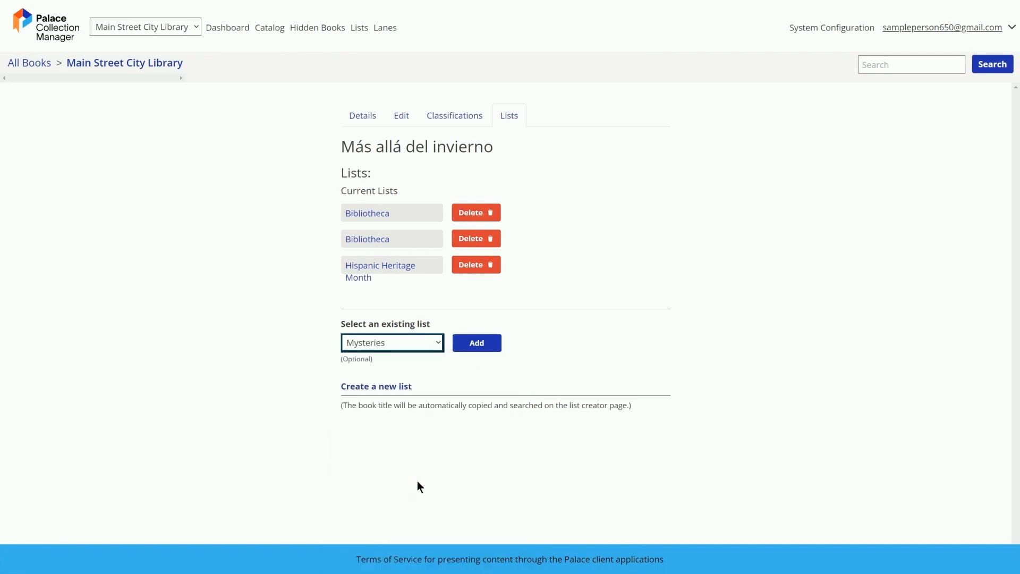
left_click(482, 345)
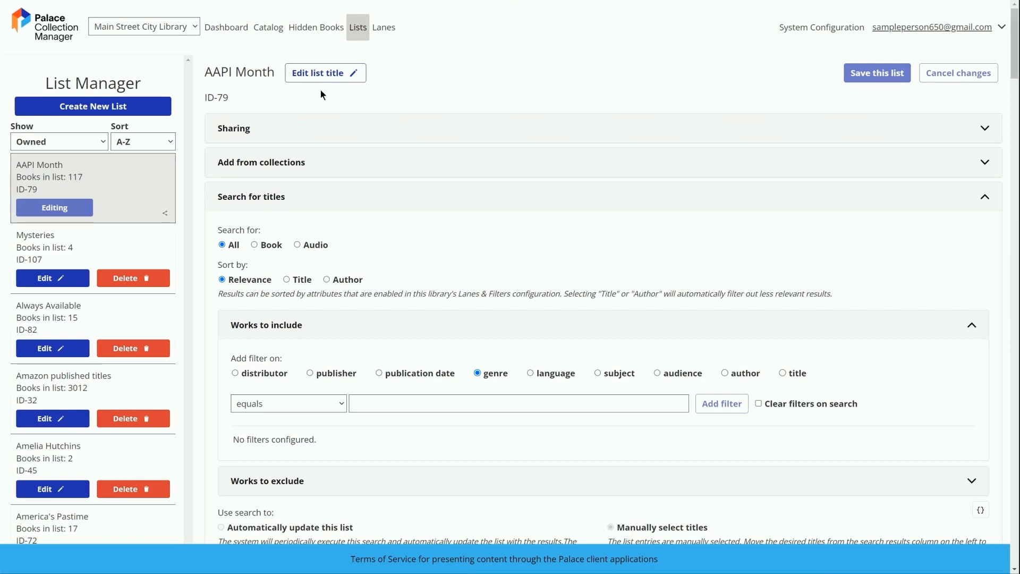
Open the Mysteries list for editing and view its sharing options.
left_click(44, 275)
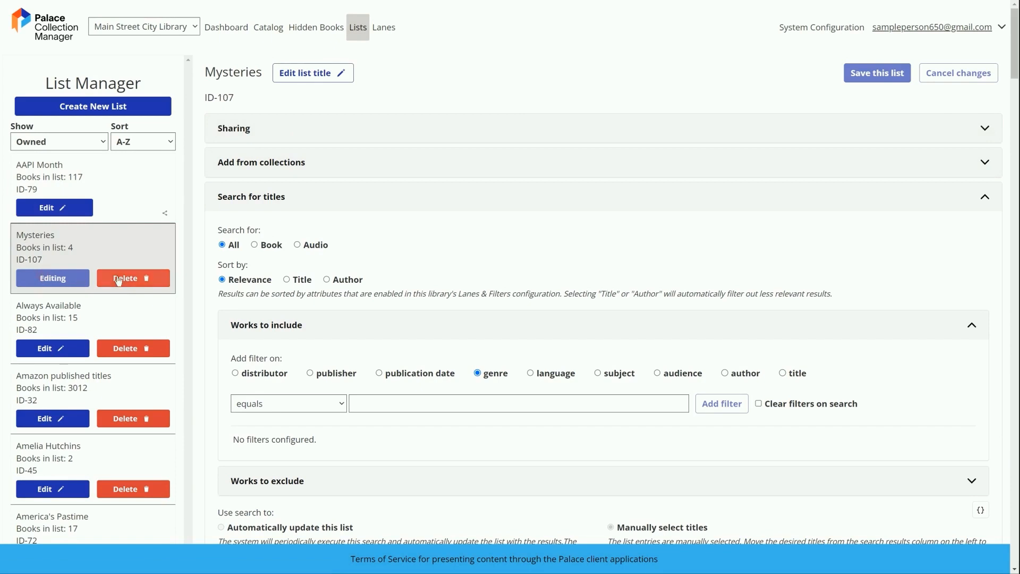
left_click(440, 127)
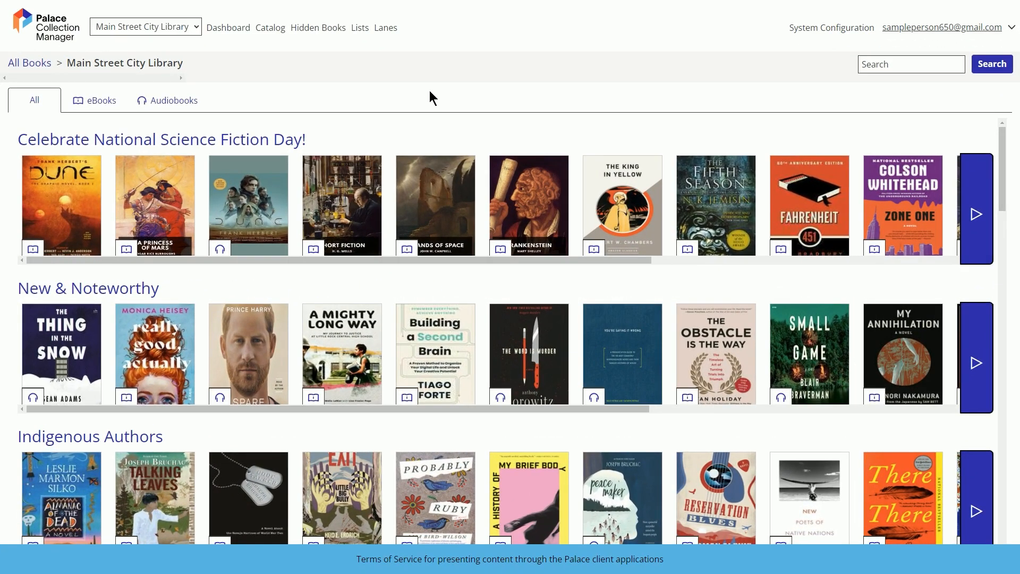
Place the Celebrate National Science Fiction Day! lane below New & Noteworthy, save the lane order, and hide the moved lane.
left_click(386, 29)
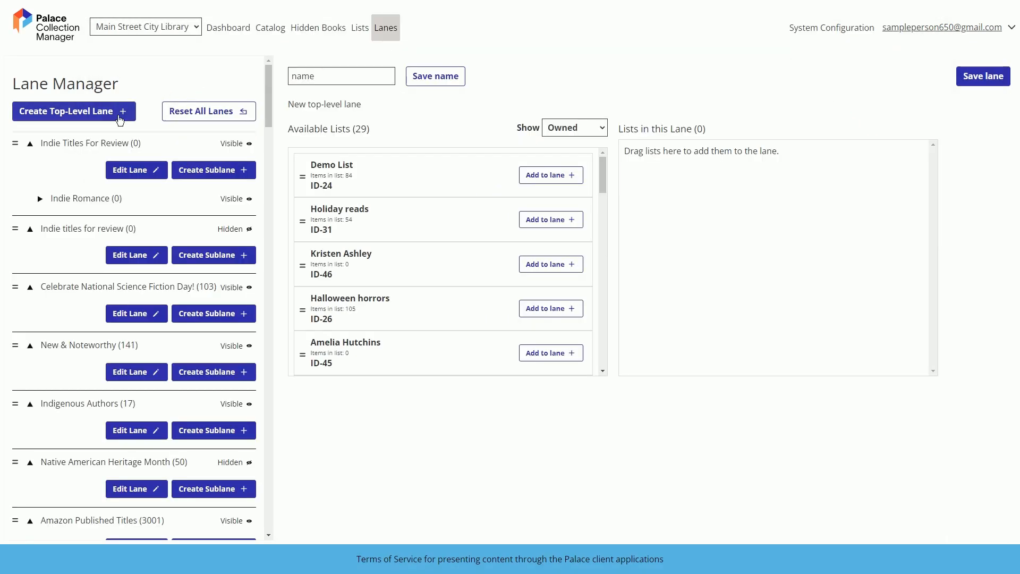
left_click_drag(15, 286, 16, 346)
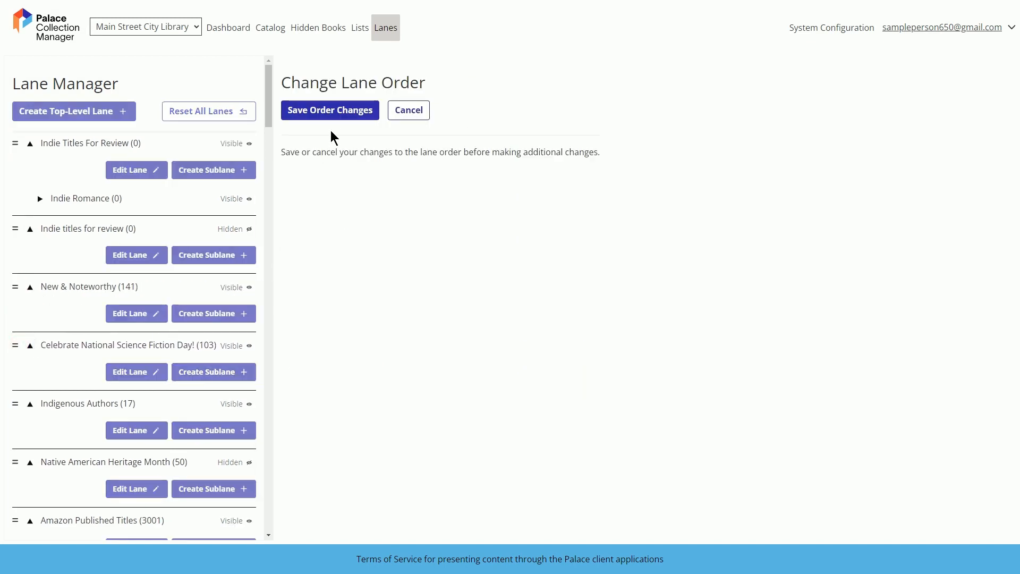
left_click(336, 110)
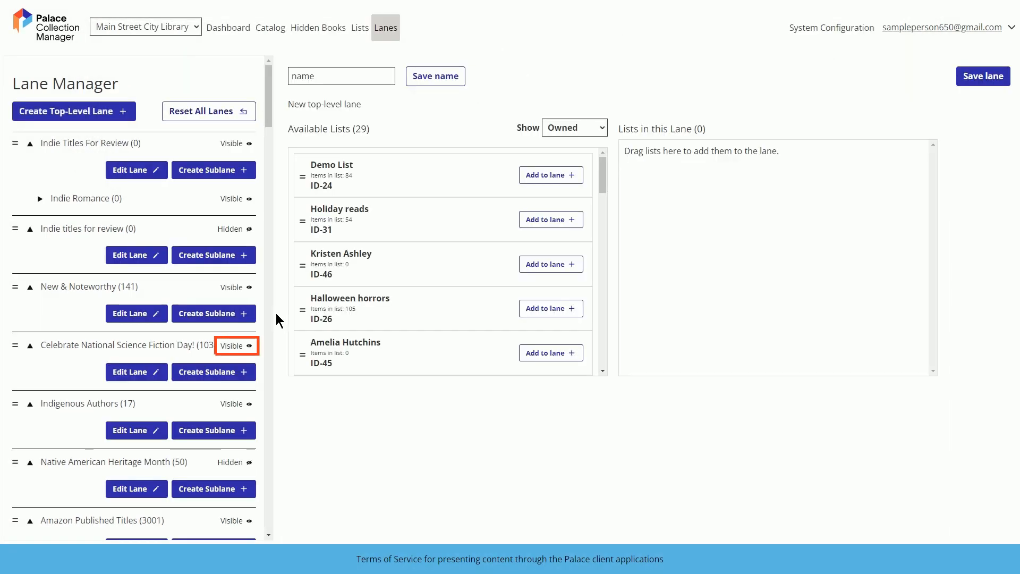
left_click(249, 345)
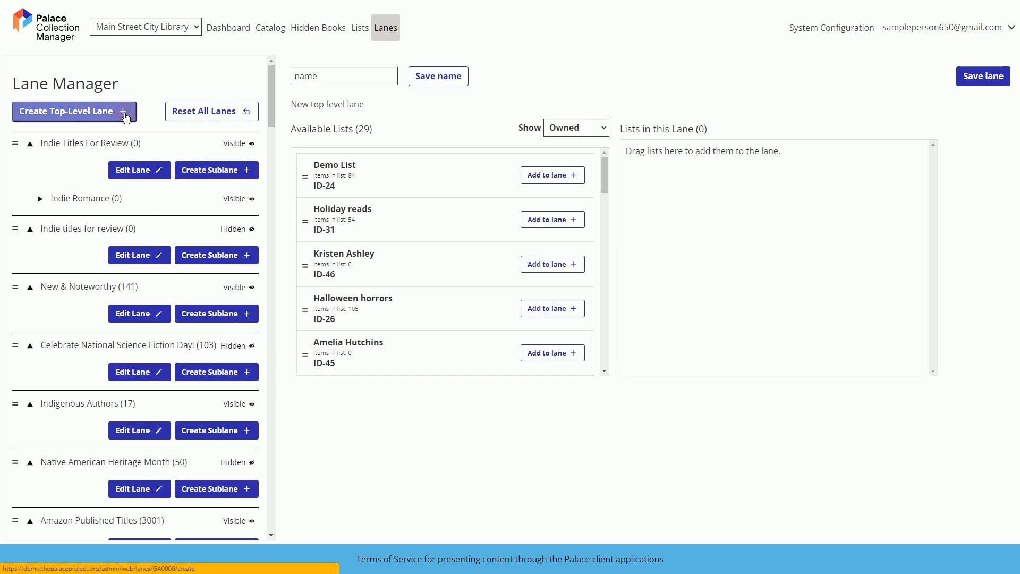
Create a top-level lane named Halloween containing the Halloween horrors list, and save the lane.
left_click(314, 74)
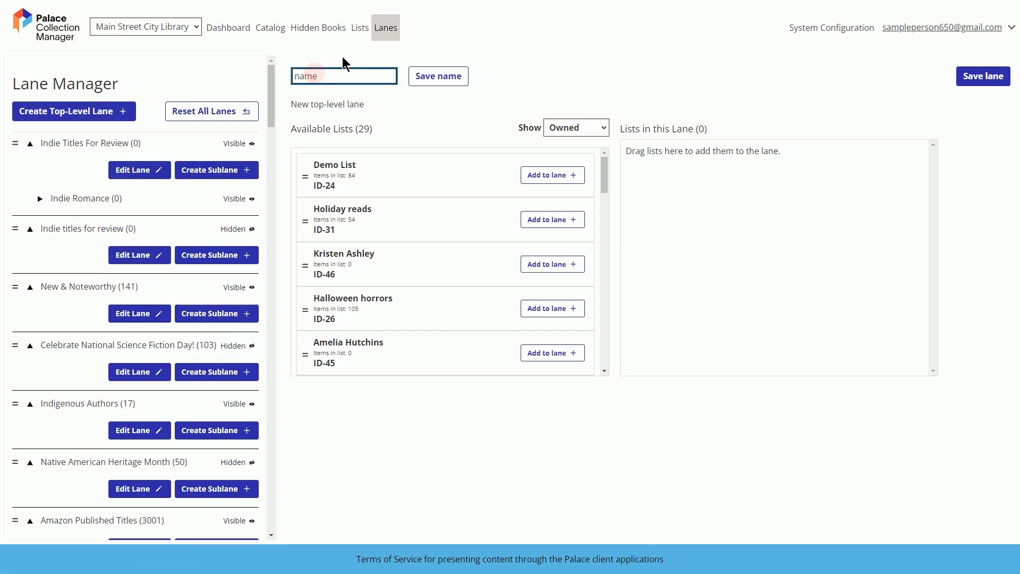
type("Halloween")
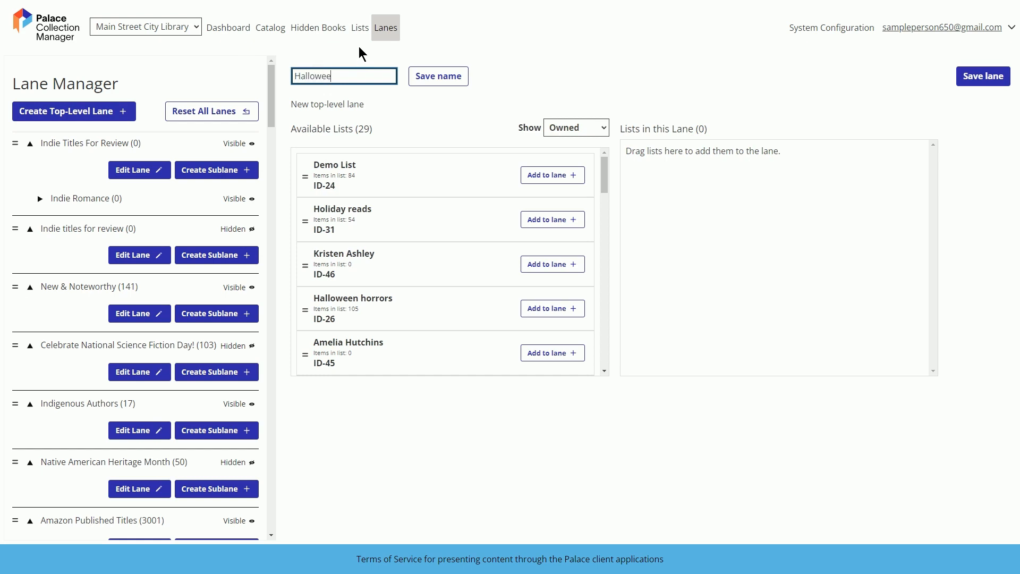
left_click(463, 86)
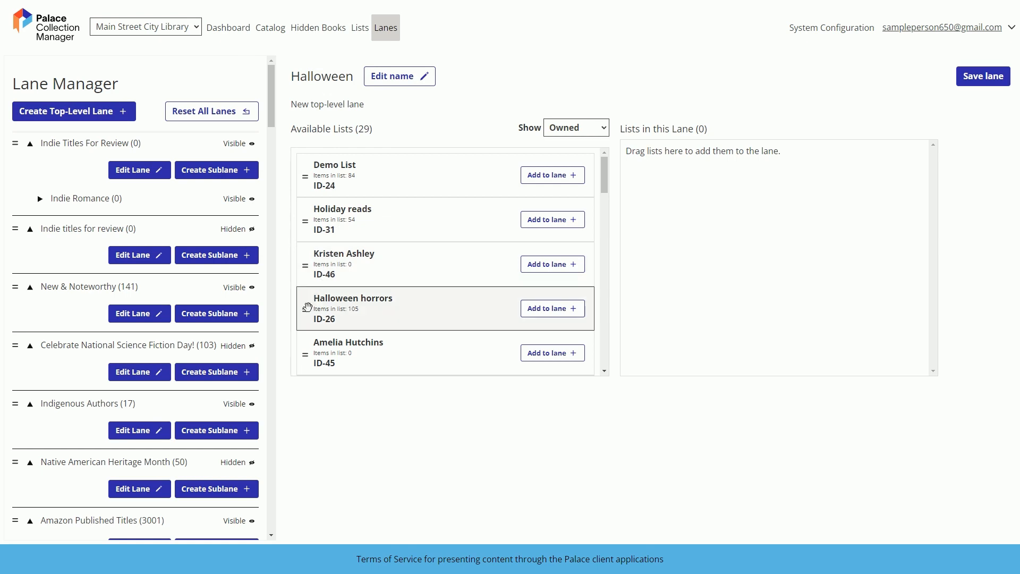
left_click_drag(306, 310, 645, 292)
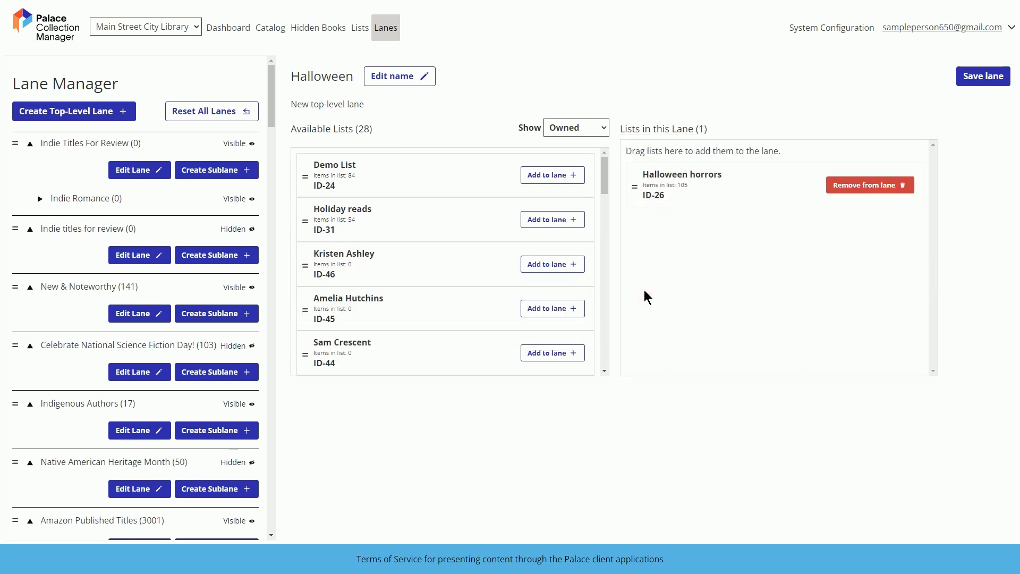
left_click(979, 76)
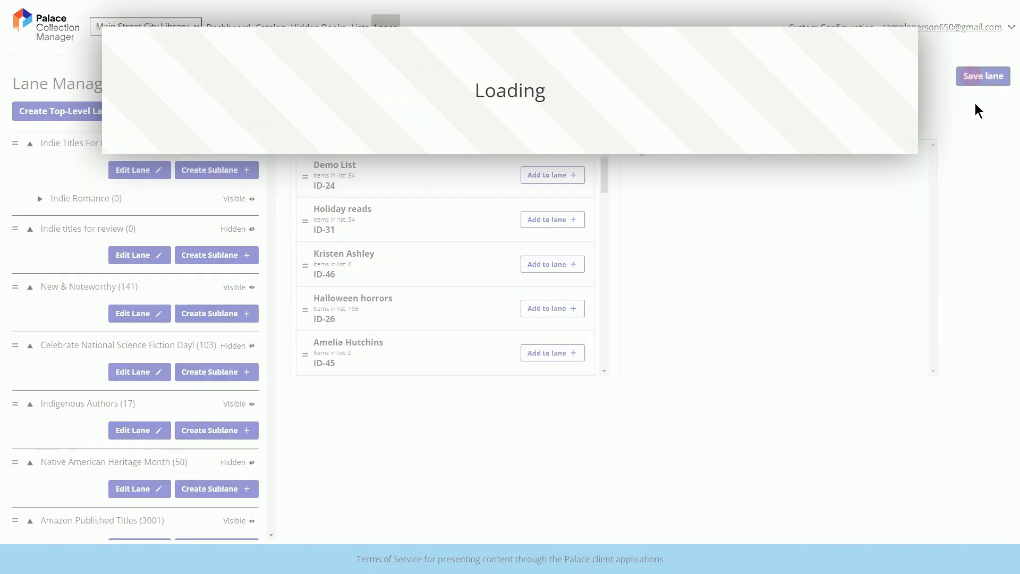